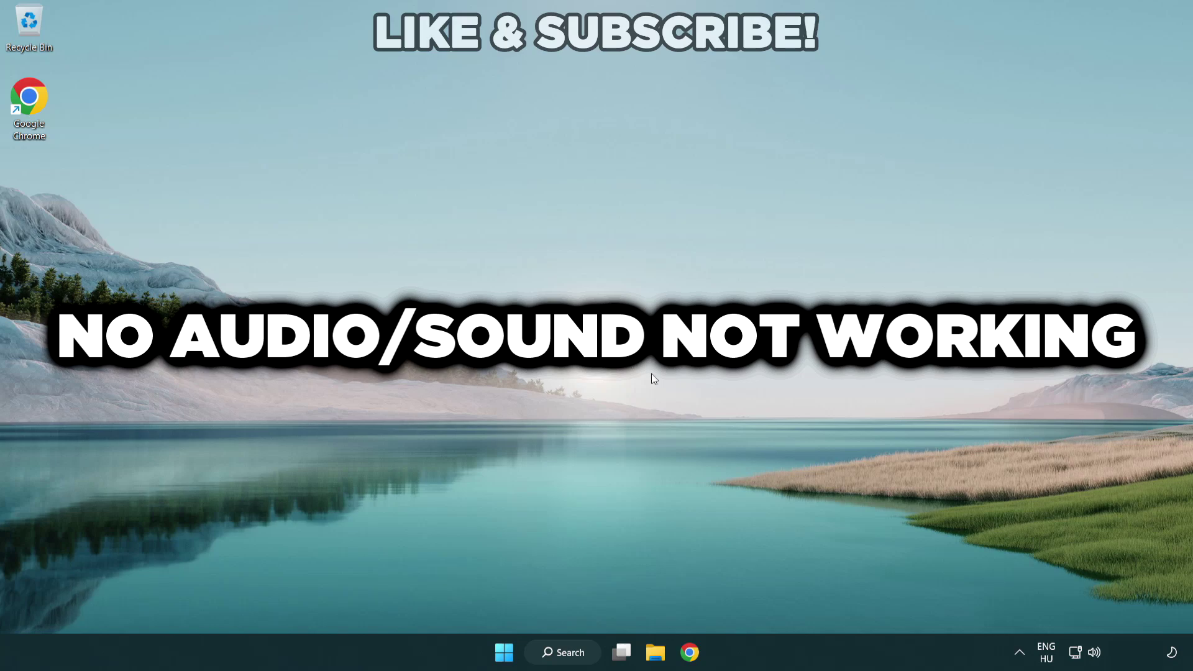
- Switch the audio output from CABLE Input to Speakers (High Definition Audio Device) in Quick Settings
click(1094, 655)
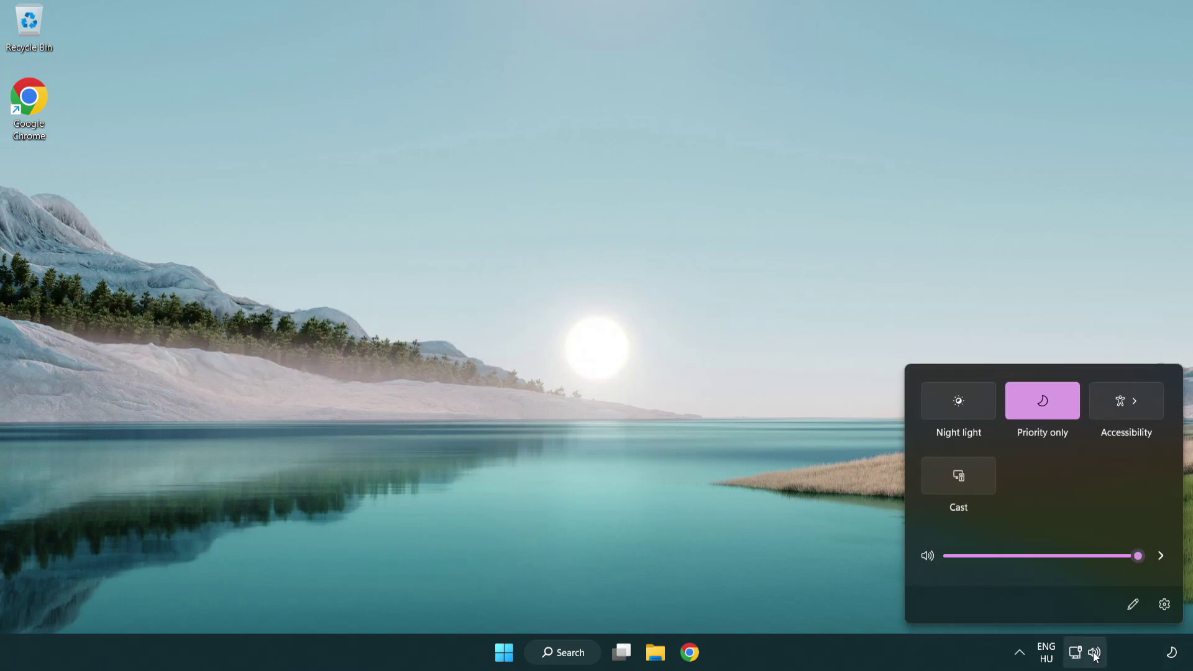
click(1159, 556)
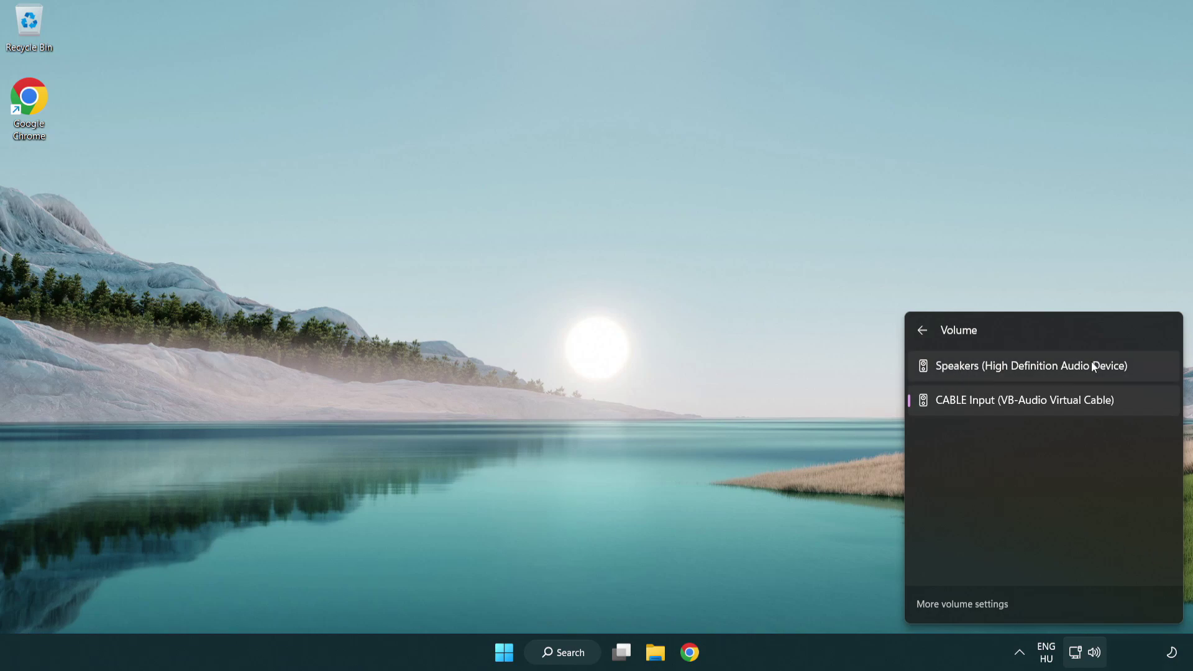
click(1144, 370)
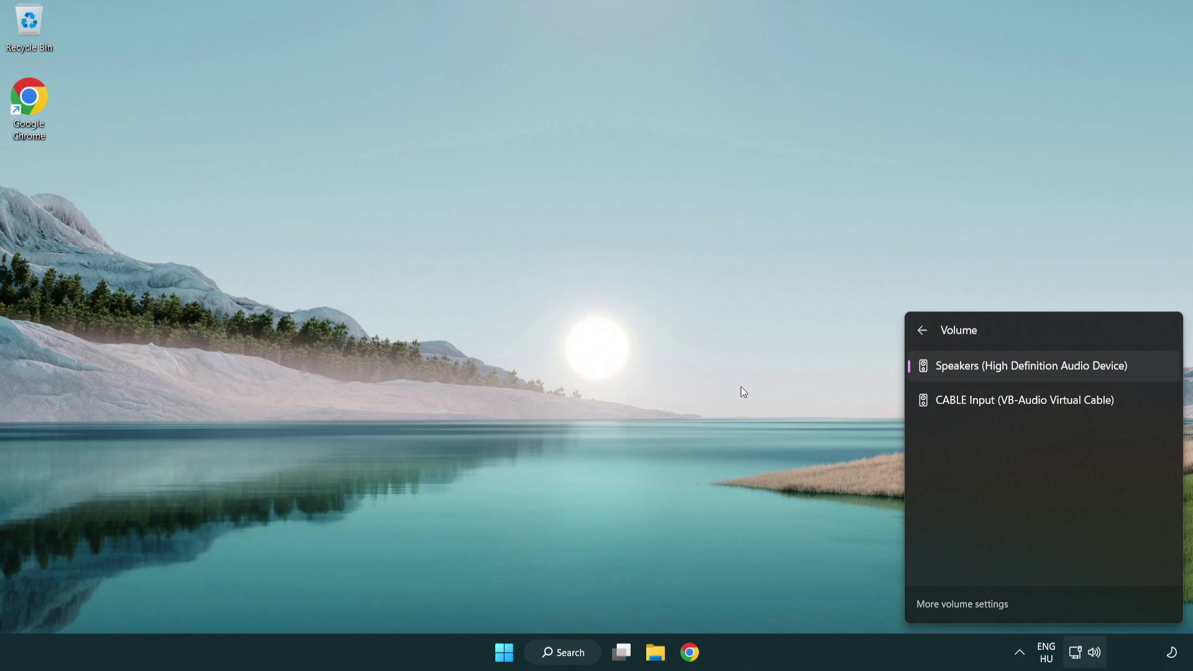
click(628, 357)
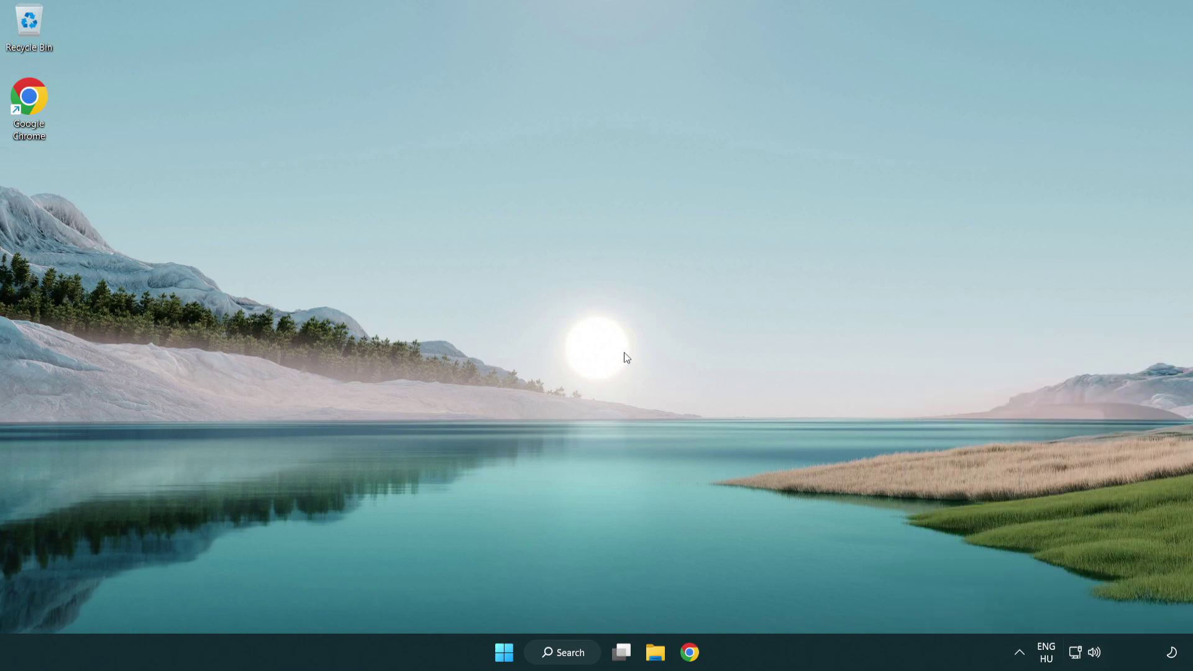
- Reset sound devices and app volumes to recommended defaults from the volume mixer, then close Settings
right_click(1094, 652)
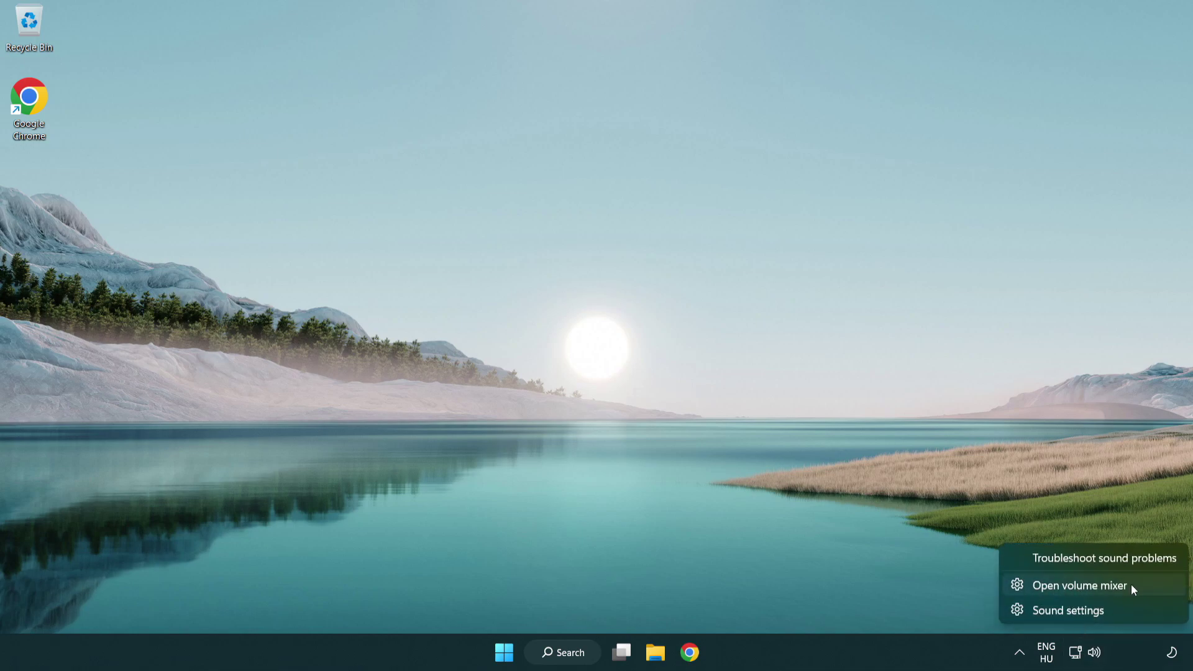
click(1152, 589)
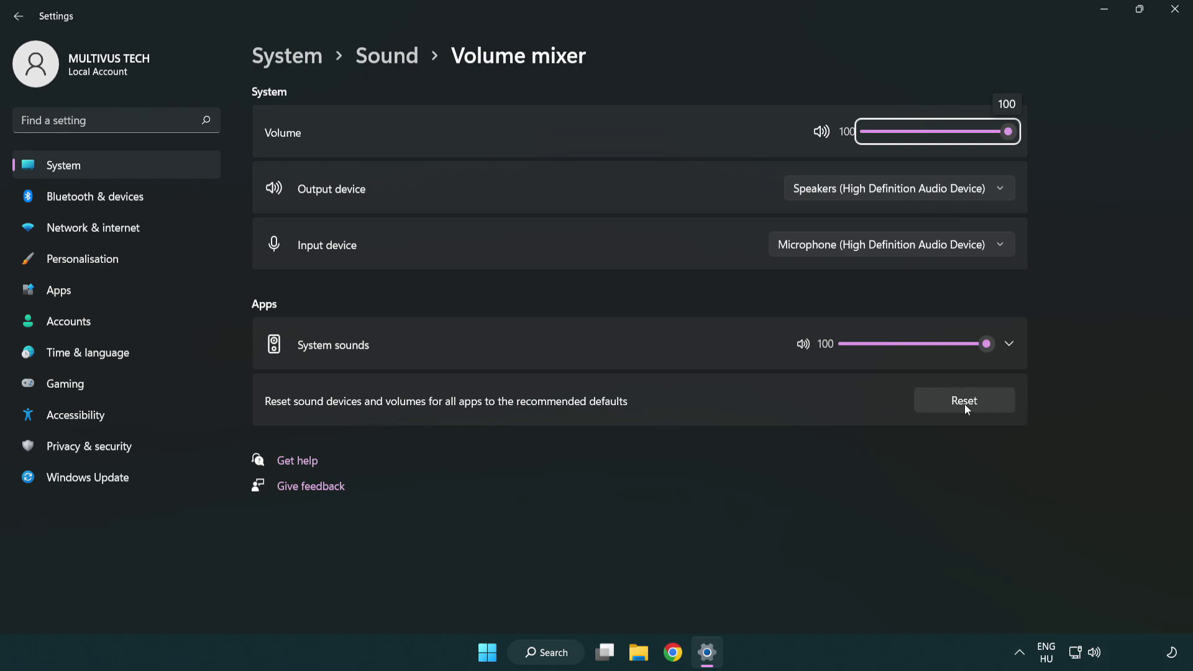
click(997, 404)
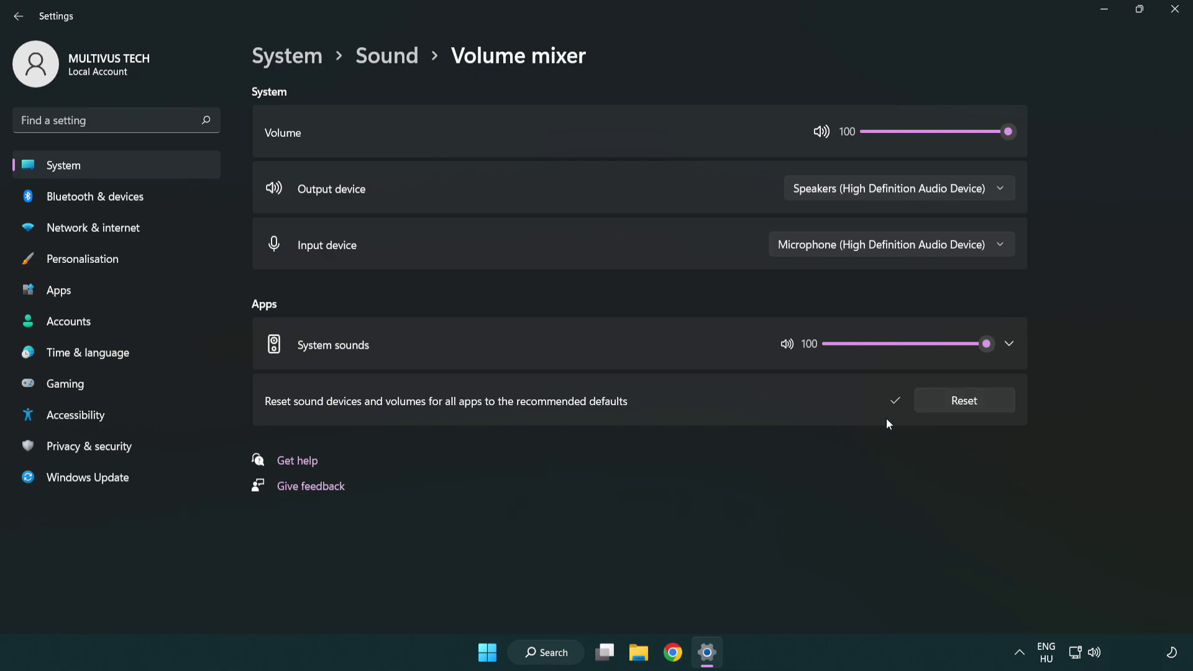
click(1178, 13)
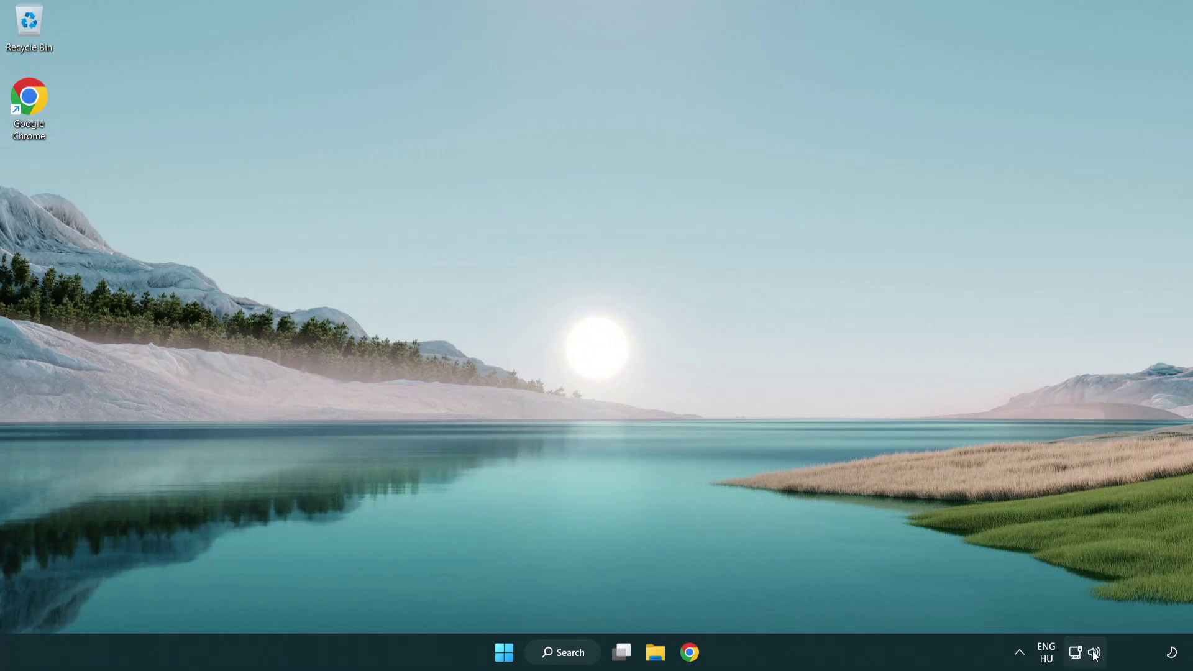
- Open Sound settings from the taskbar speaker icon and scroll down to the Advanced options
right_click(1093, 652)
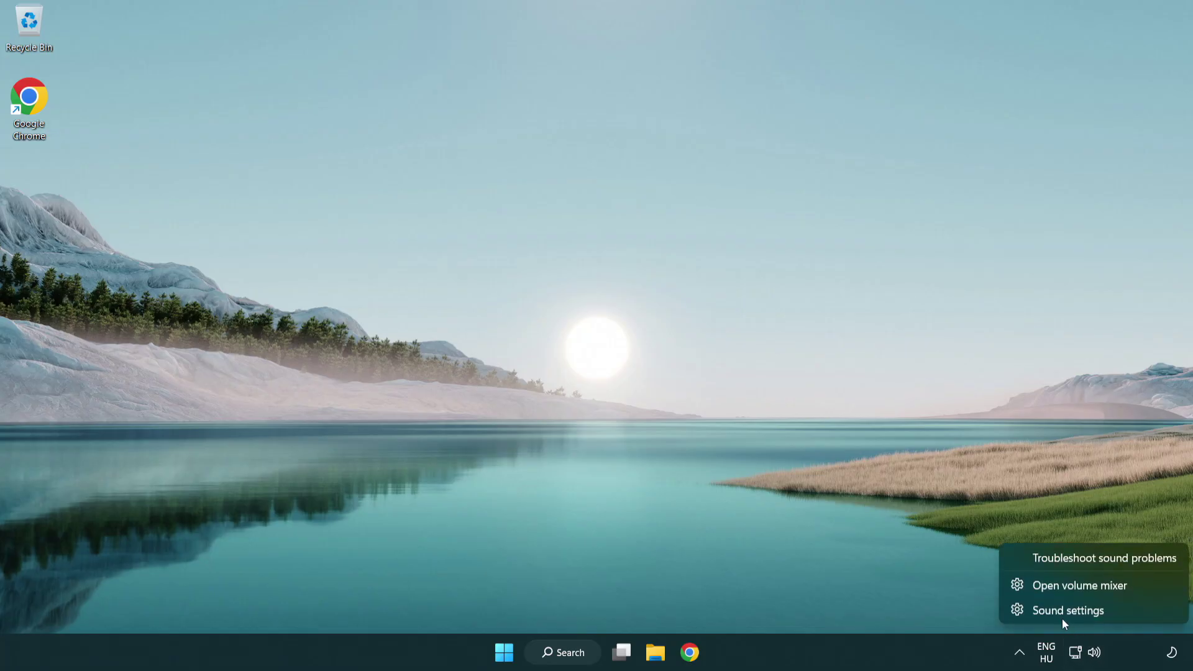
click(1141, 614)
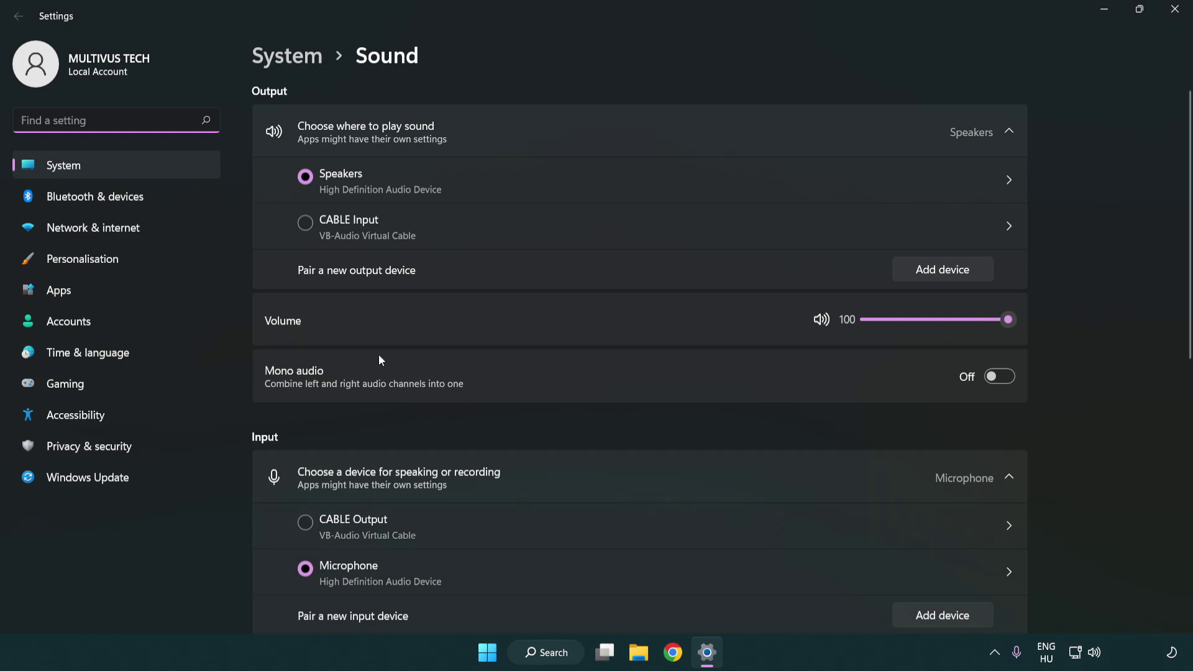
drag(960, 319, 1065, 318)
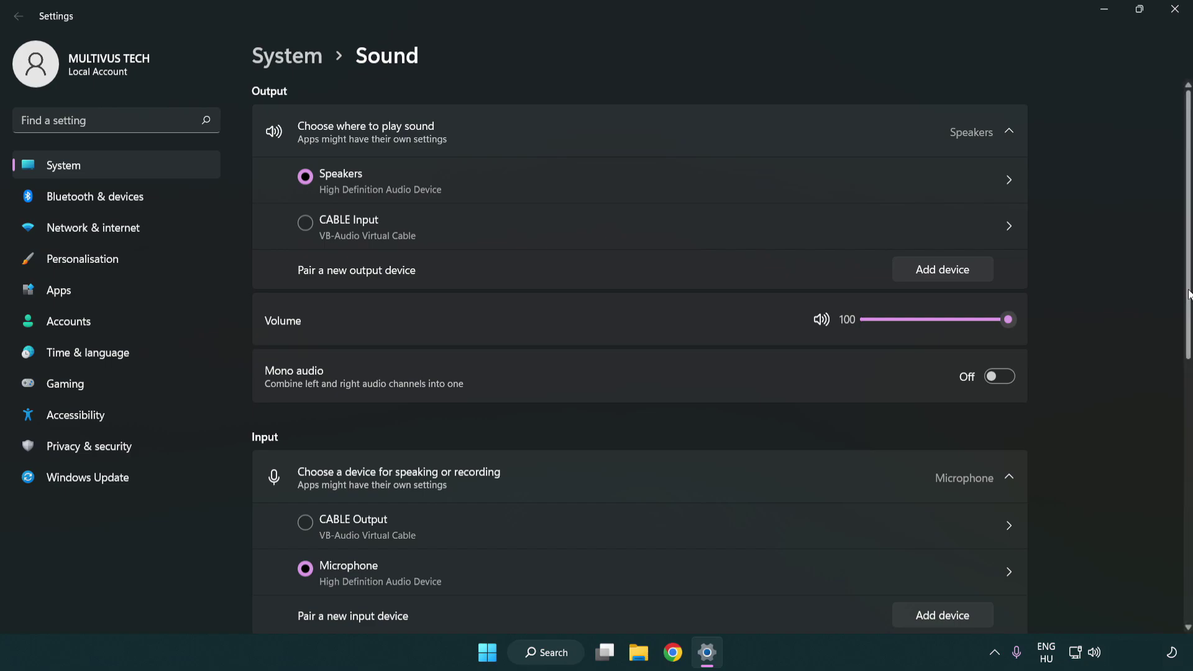
scroll(1189, 295, down, 6)
scroll(695, 404, down, 2)
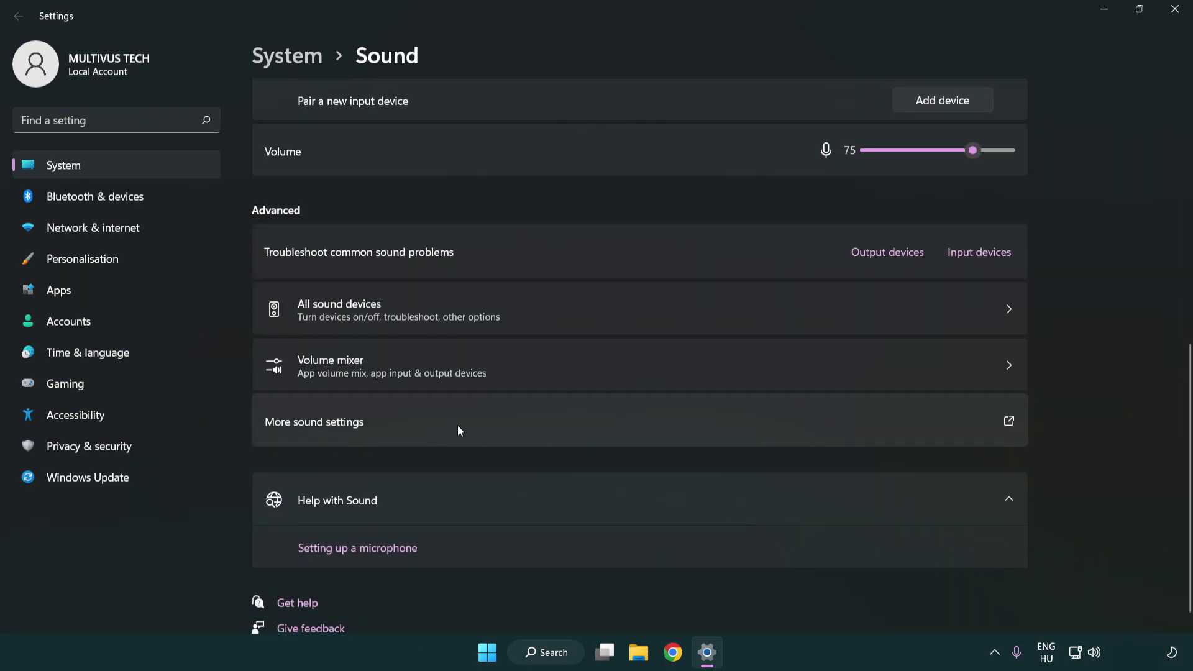
- In the classic Sound dialog, disable the CABLE Input playback device, leaving Speakers as default
click(457, 425)
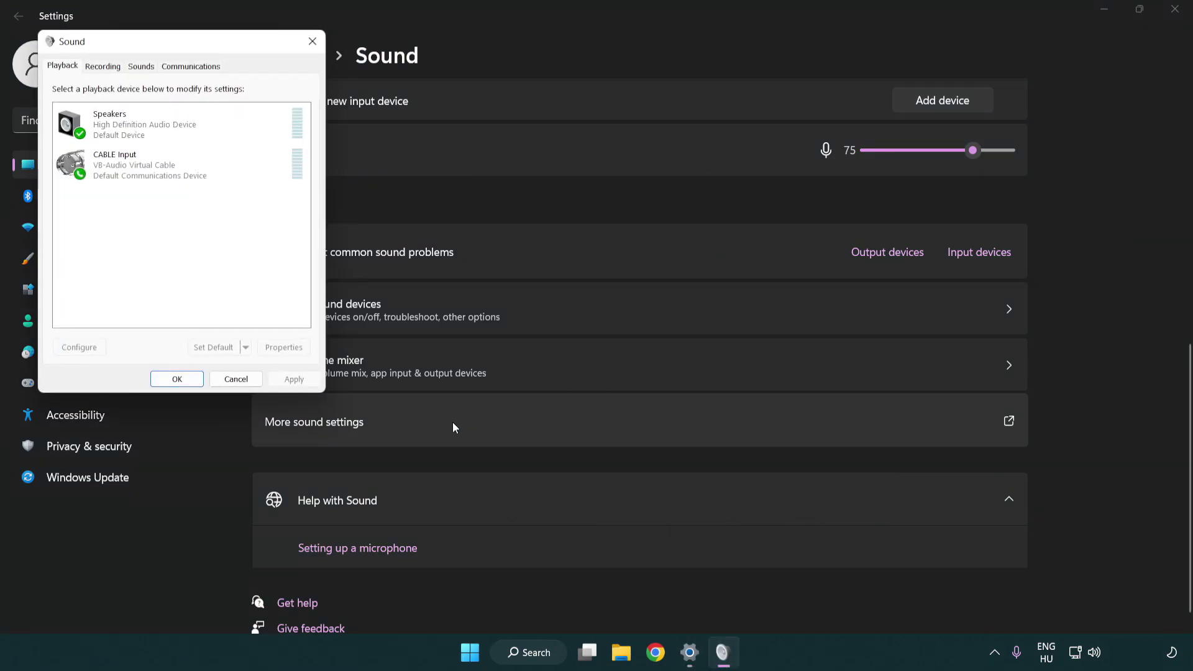
drag(210, 49, 612, 160)
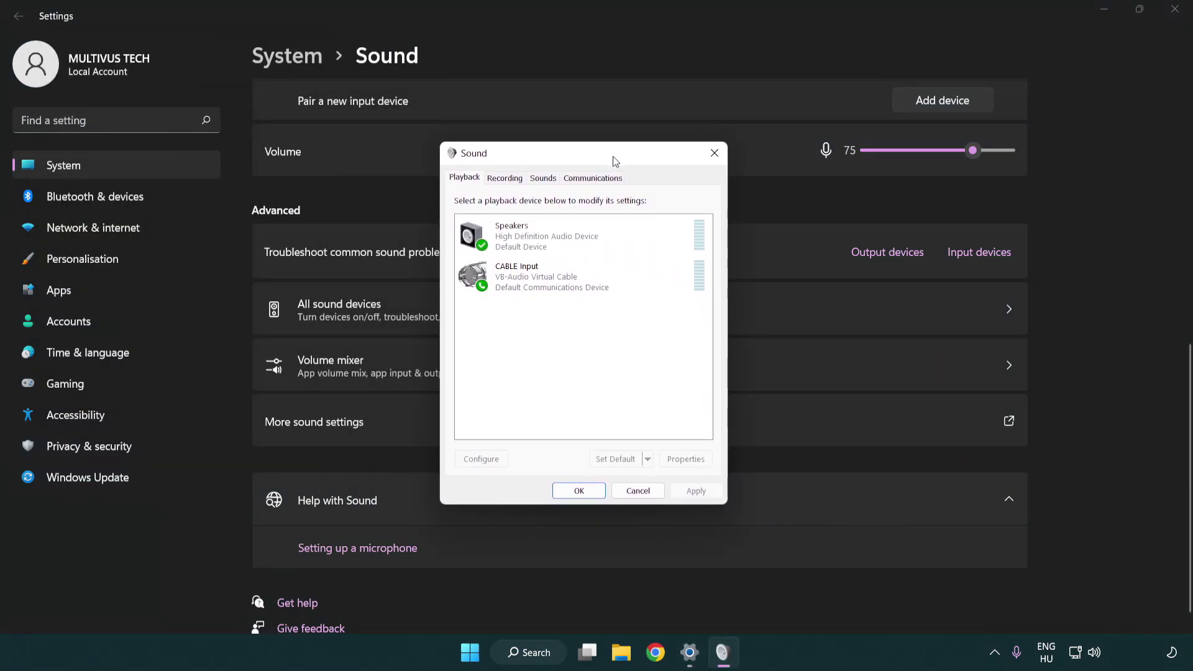
click(572, 286)
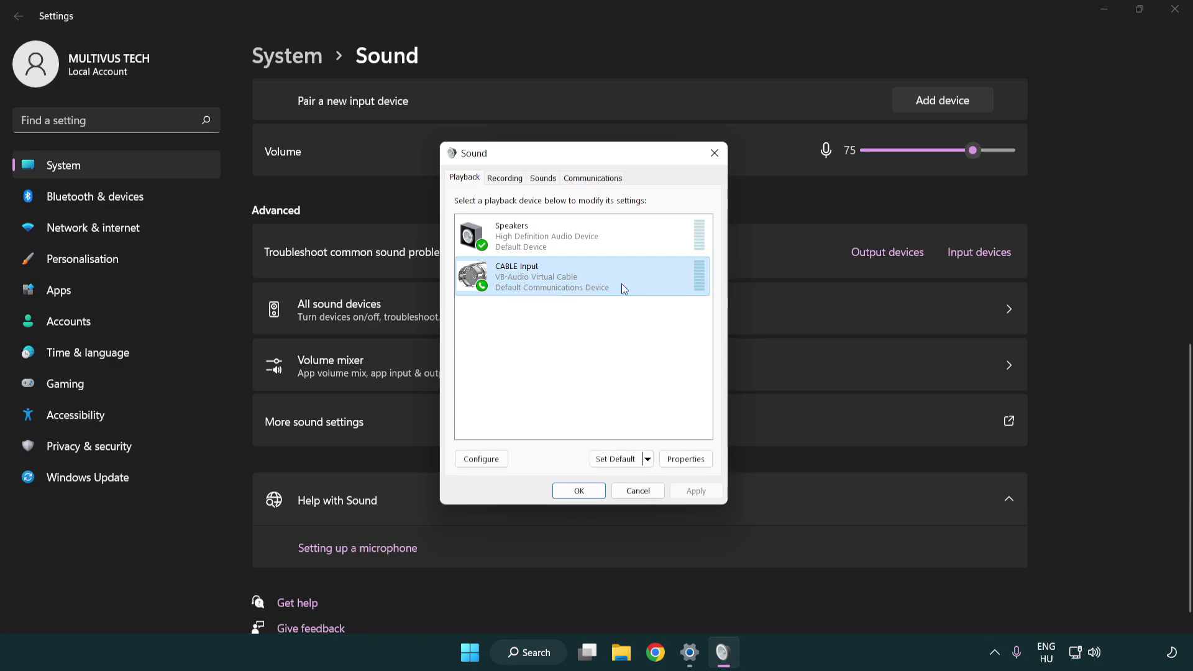
right_click(542, 282)
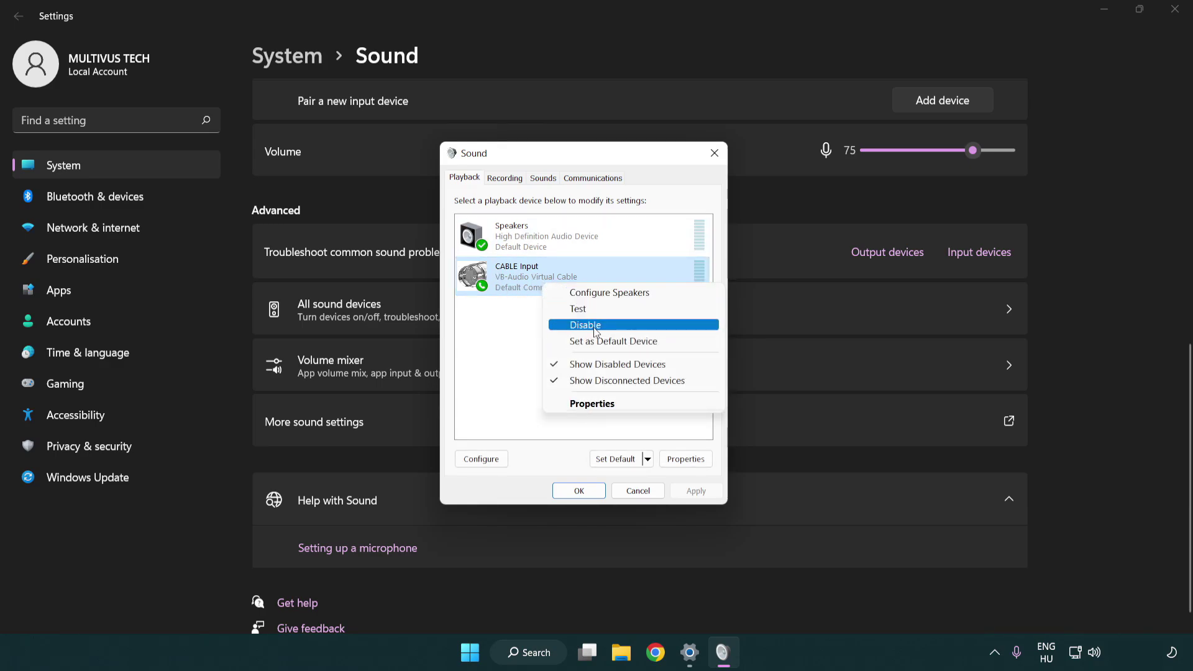
click(617, 333)
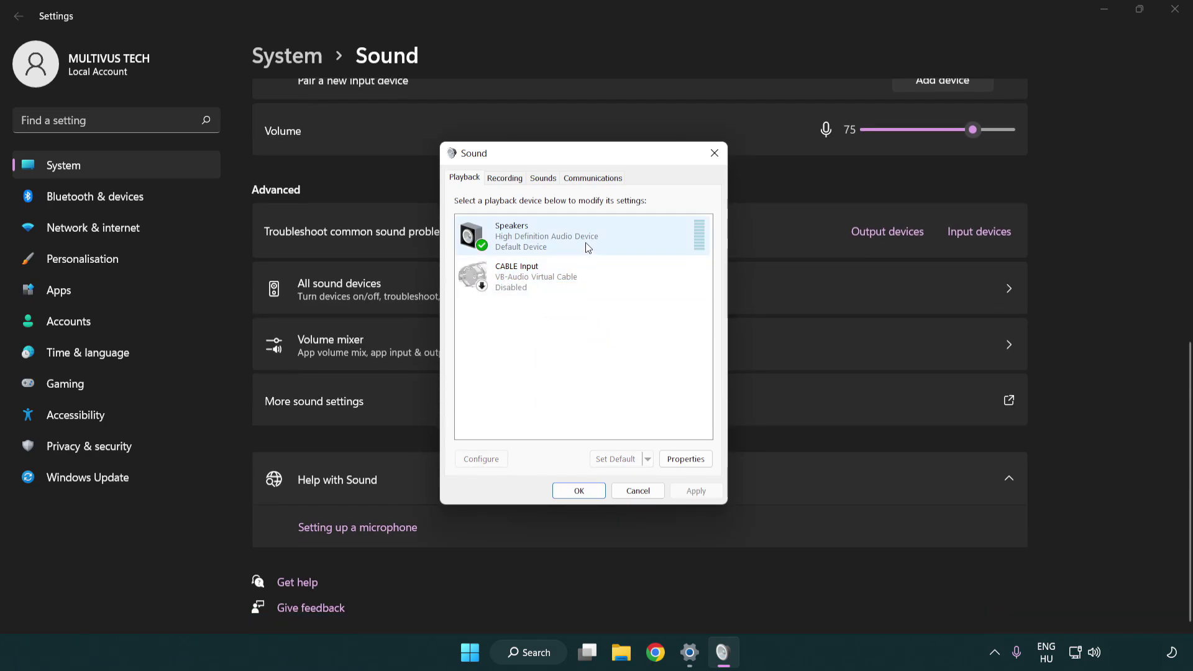
right_click(608, 240)
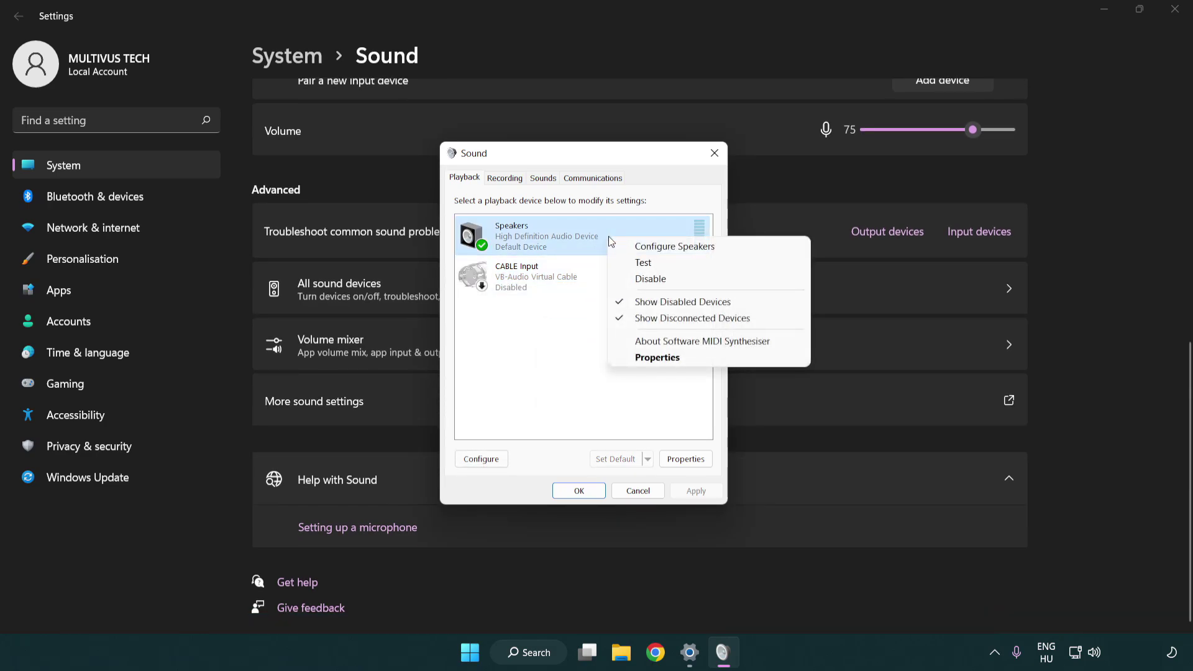
- Configure the Speakers as 7.1 Surround with full-range front and surround speakers
click(656, 248)
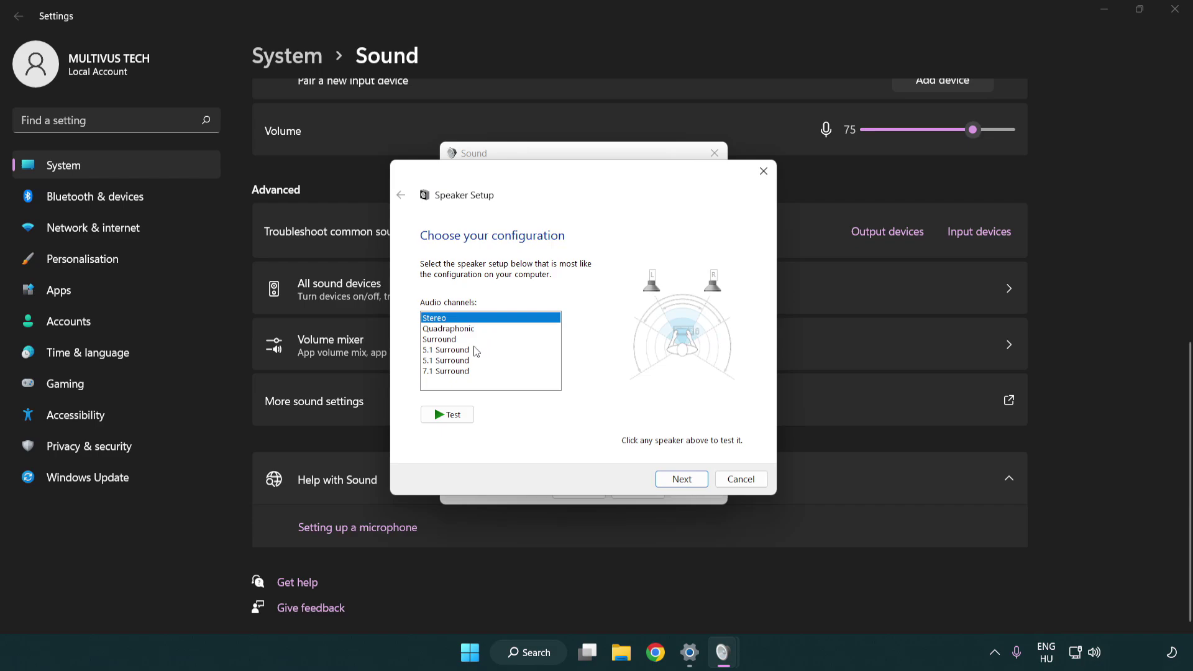
drag(475, 351, 484, 390)
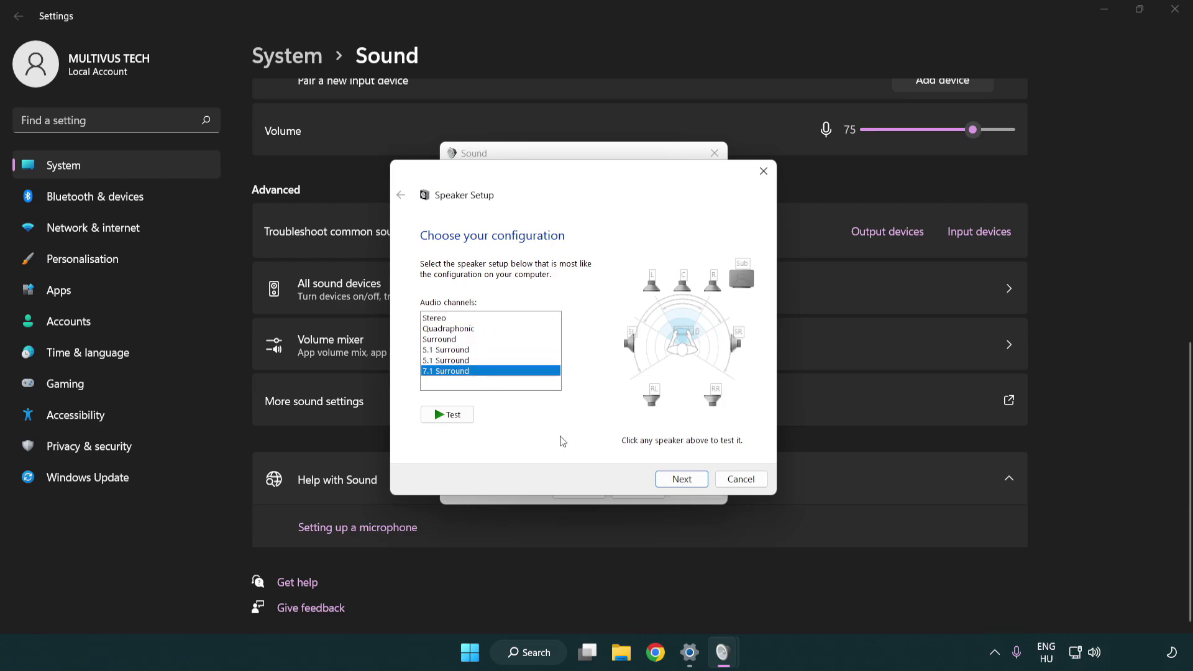
click(681, 479)
click(678, 480)
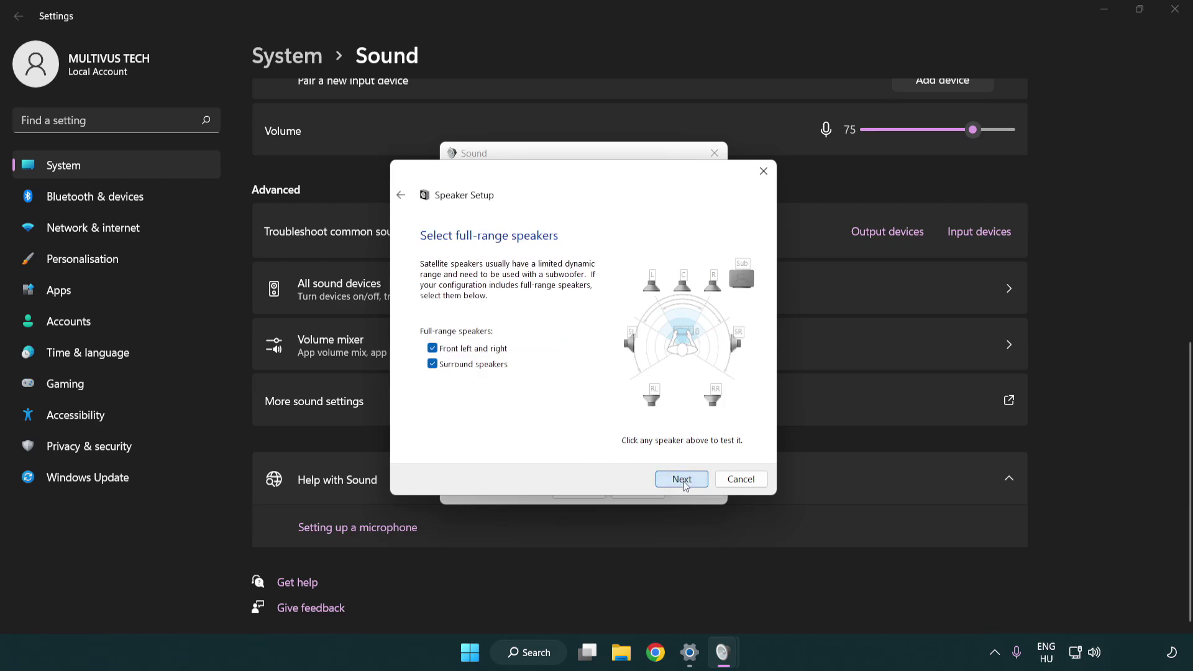
click(692, 482)
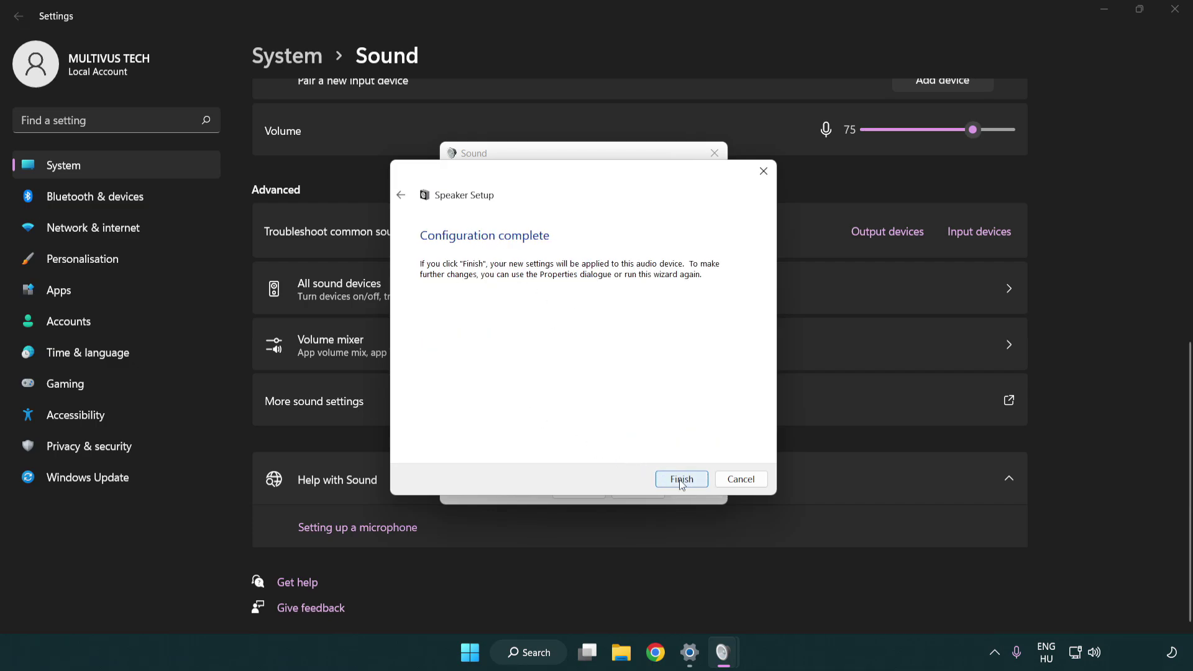
click(681, 479)
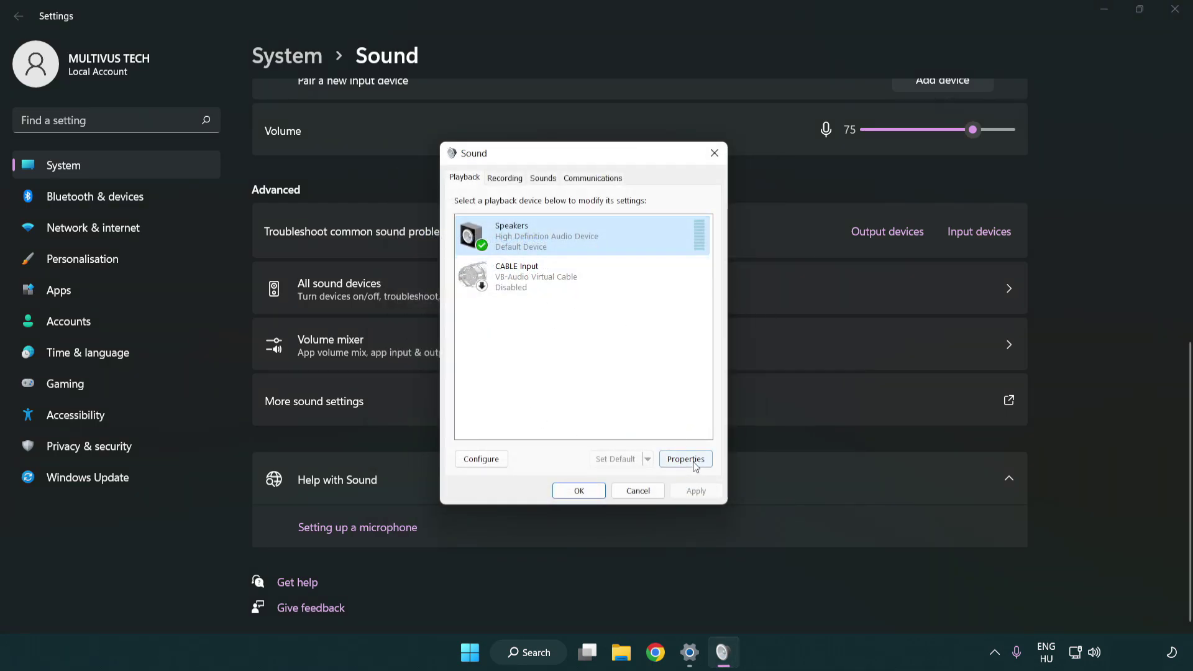
- Tick Disable all enhancements on the Enhancements tab of Speakers Properties
click(694, 463)
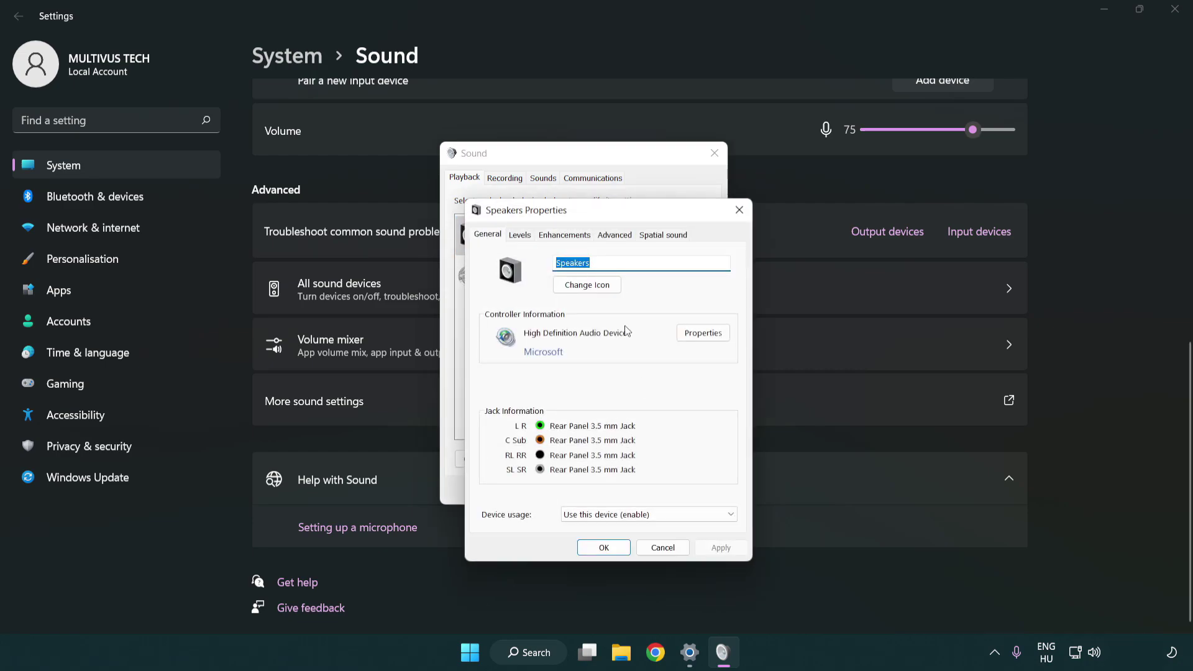
drag(602, 213, 583, 164)
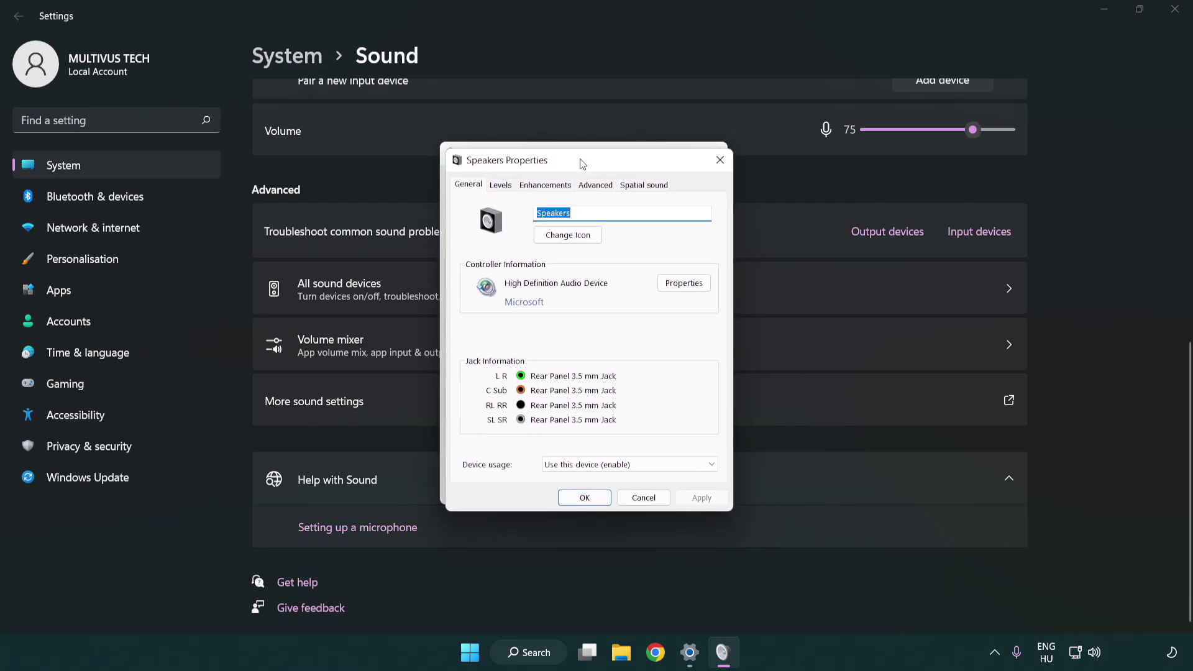
click(544, 184)
click(470, 249)
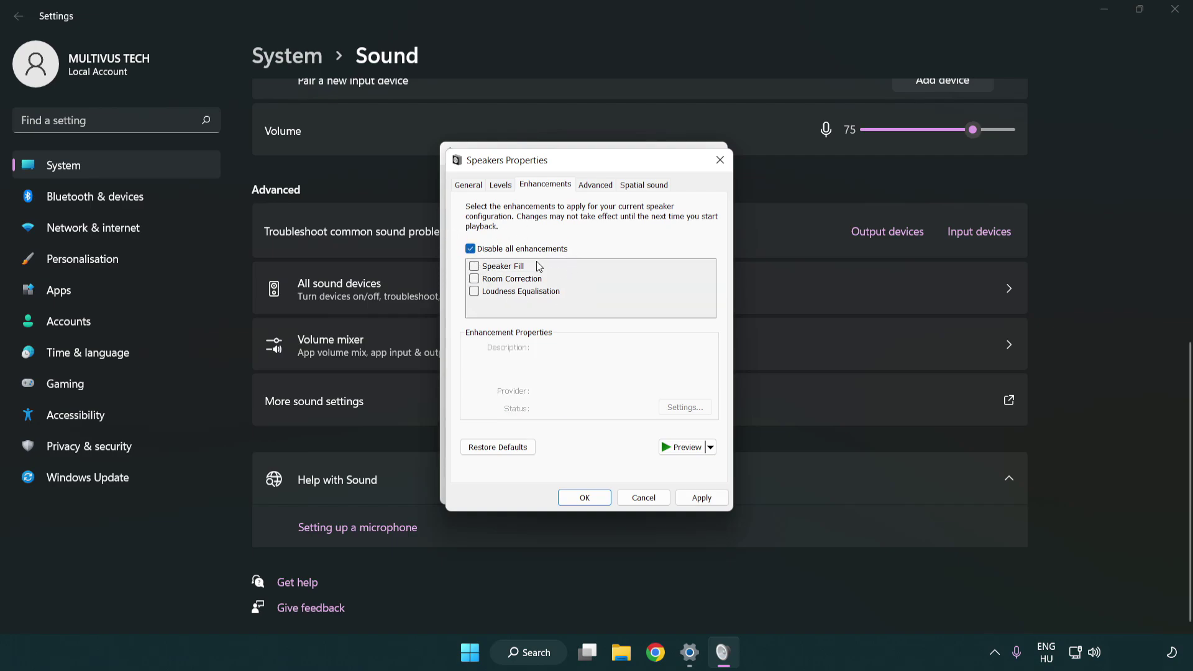
- Set the Speakers default format to 16 bit, 48000 Hz (DVD Quality) and apply it
click(598, 185)
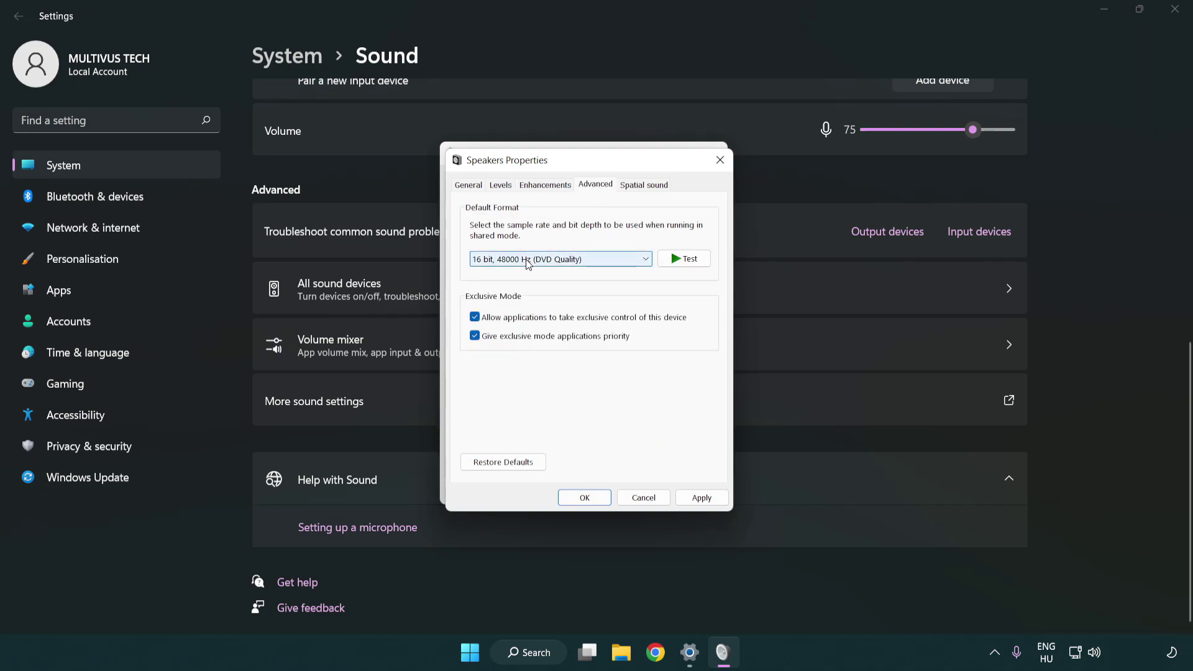
click(547, 259)
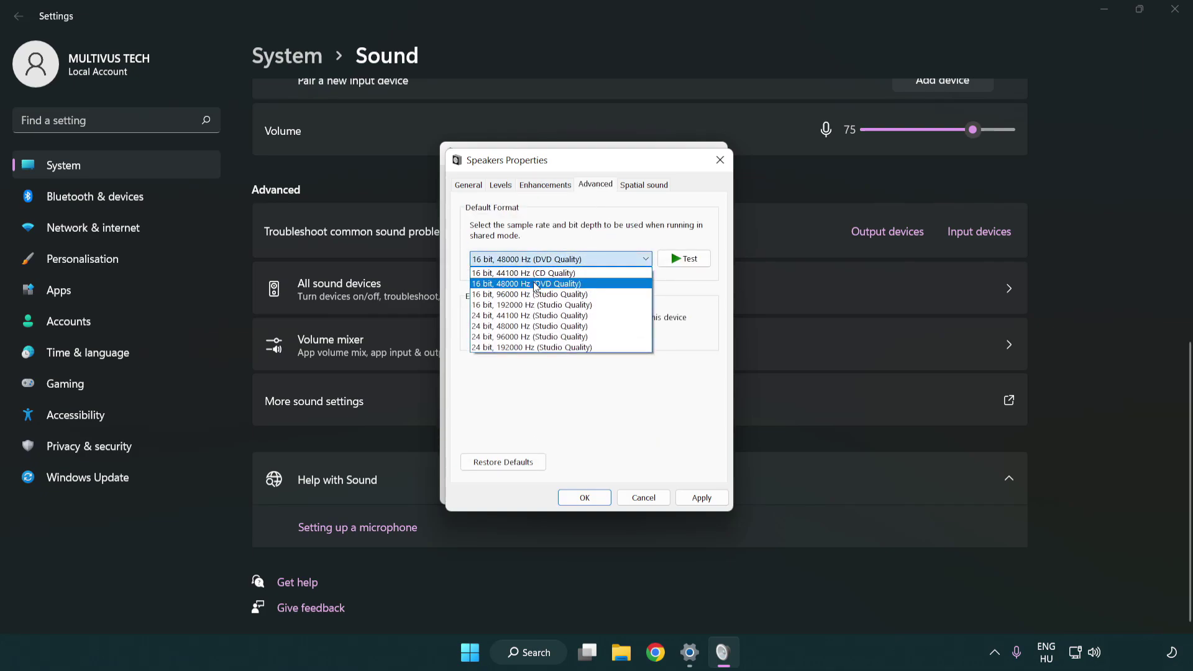
click(536, 284)
click(698, 498)
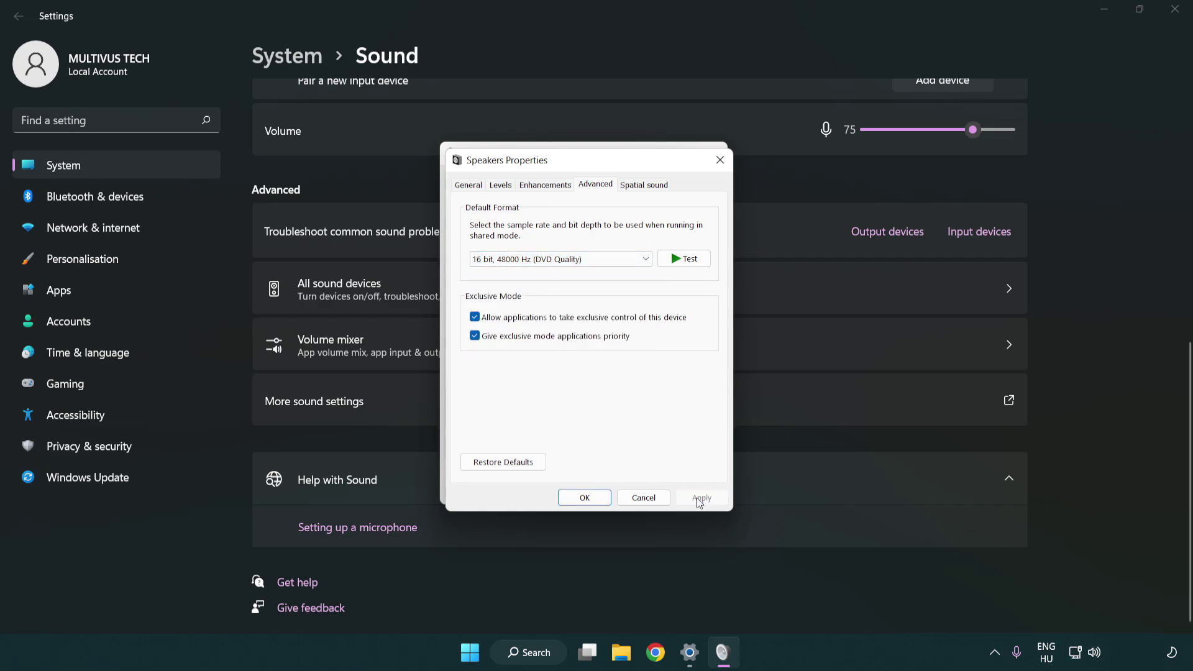
click(586, 498)
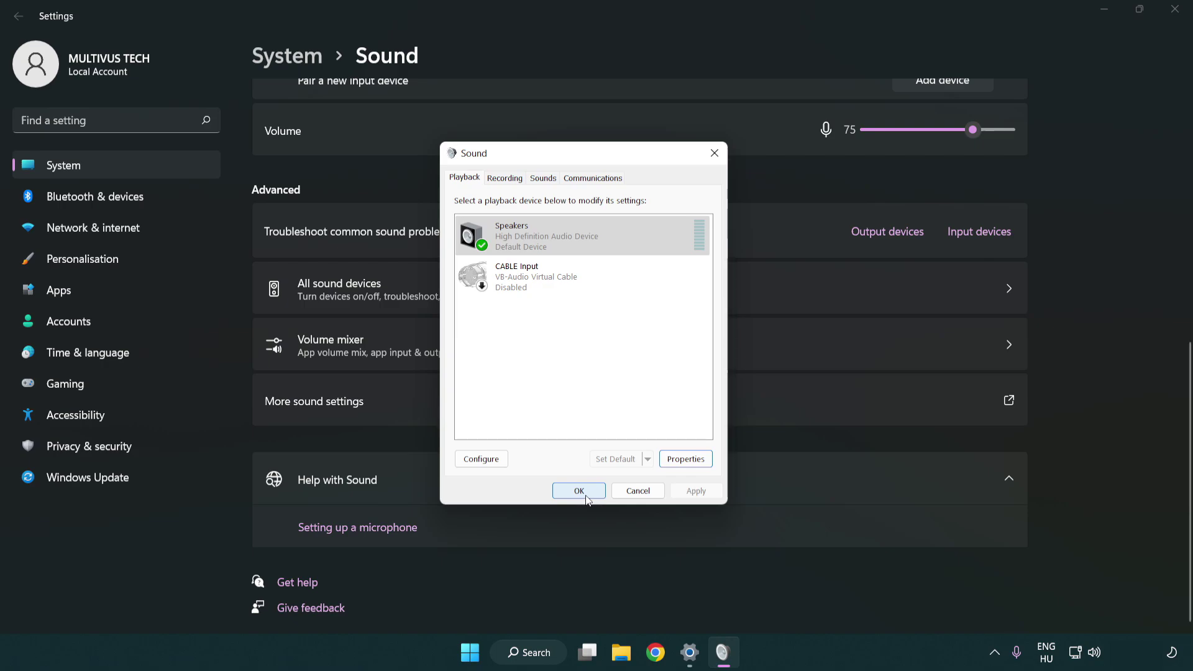
- Close the Sound dialog and Settings window, then bring up the Start menu power options
click(580, 495)
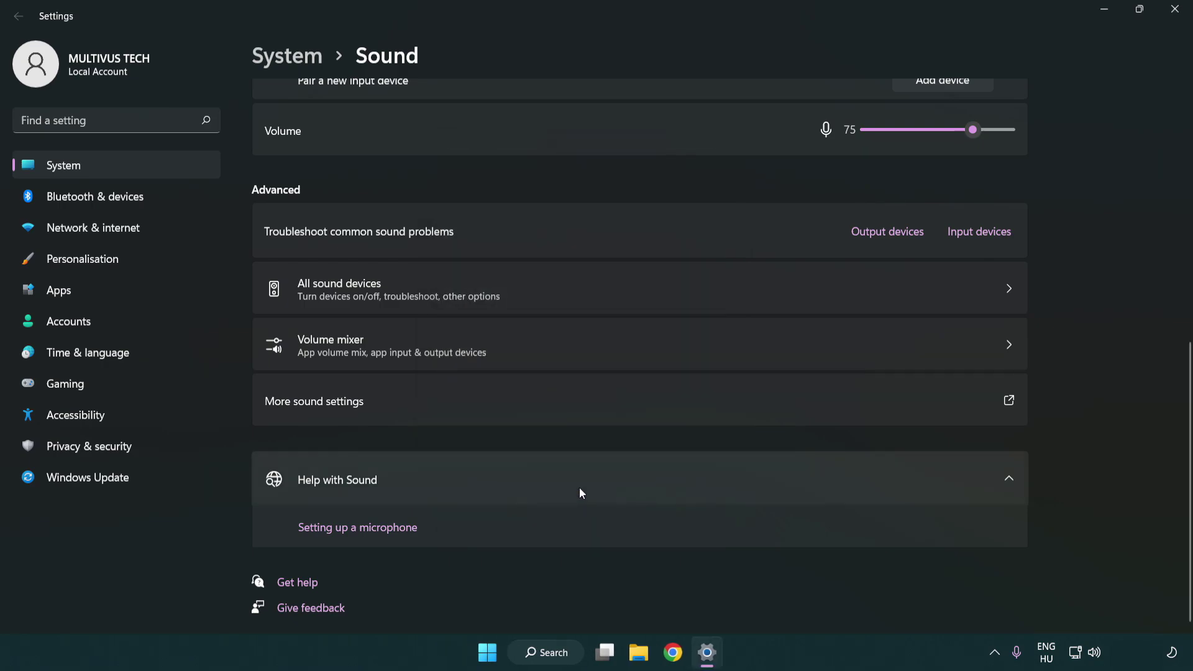
click(1173, 9)
click(504, 652)
click(790, 600)
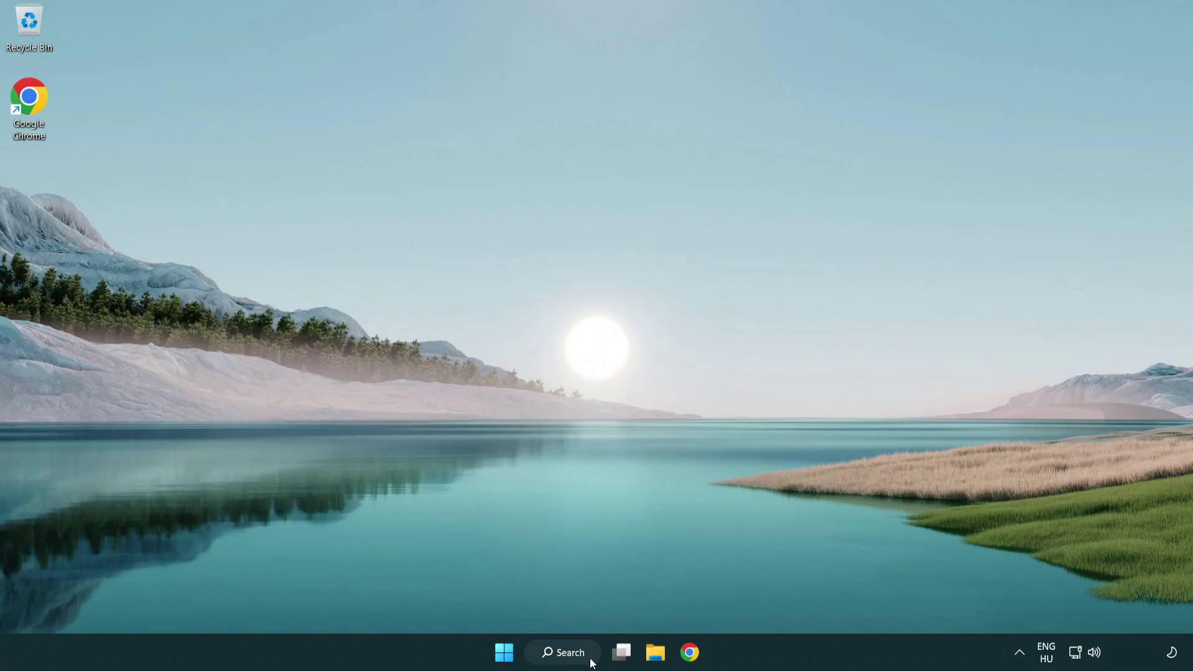
- Search Windows for 'device manager'
click(576, 663)
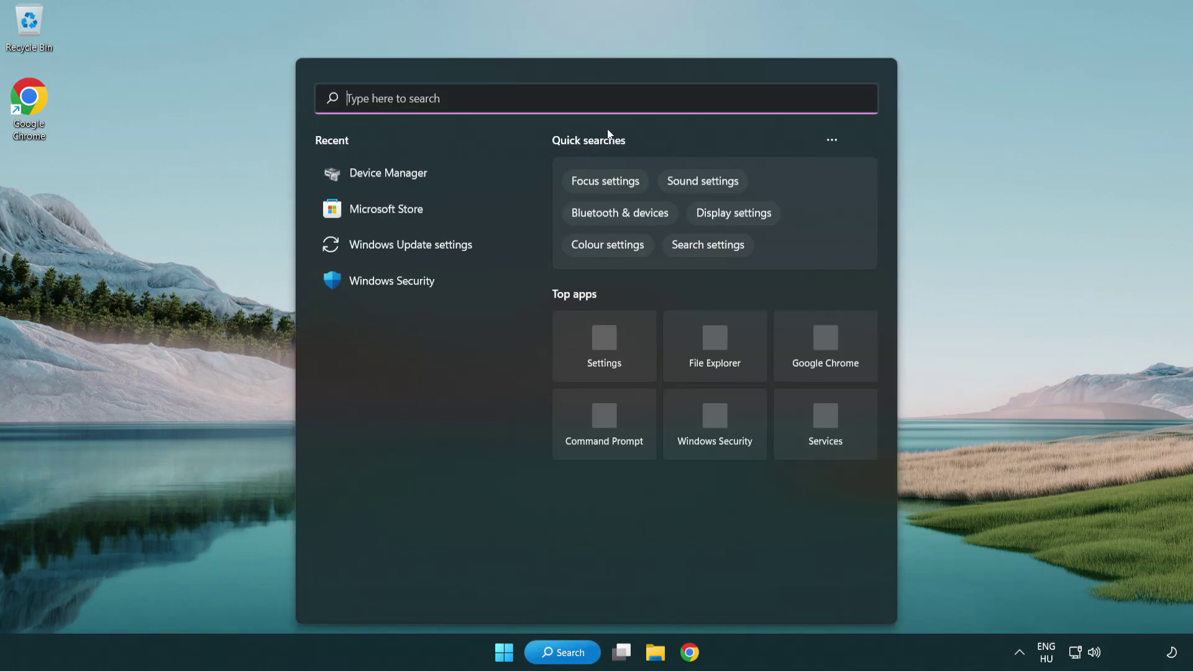
text(device manager)
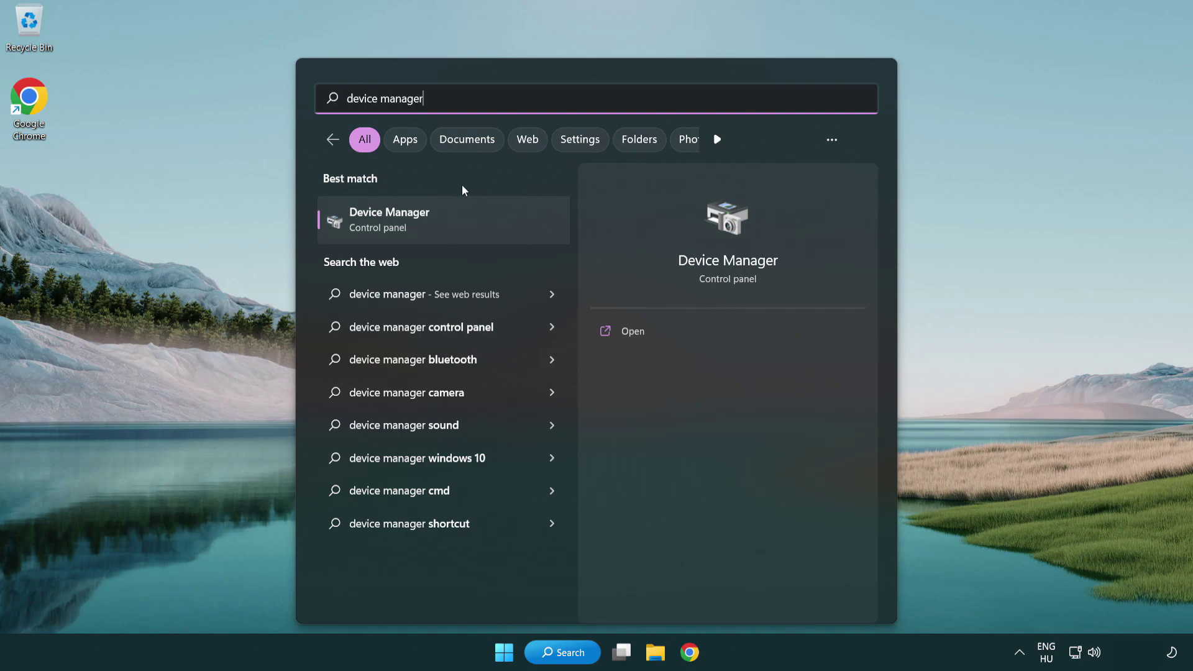
- Open Device Manager, expand Sound, video and game controllers, and right-click High Definition Audio Device
click(489, 227)
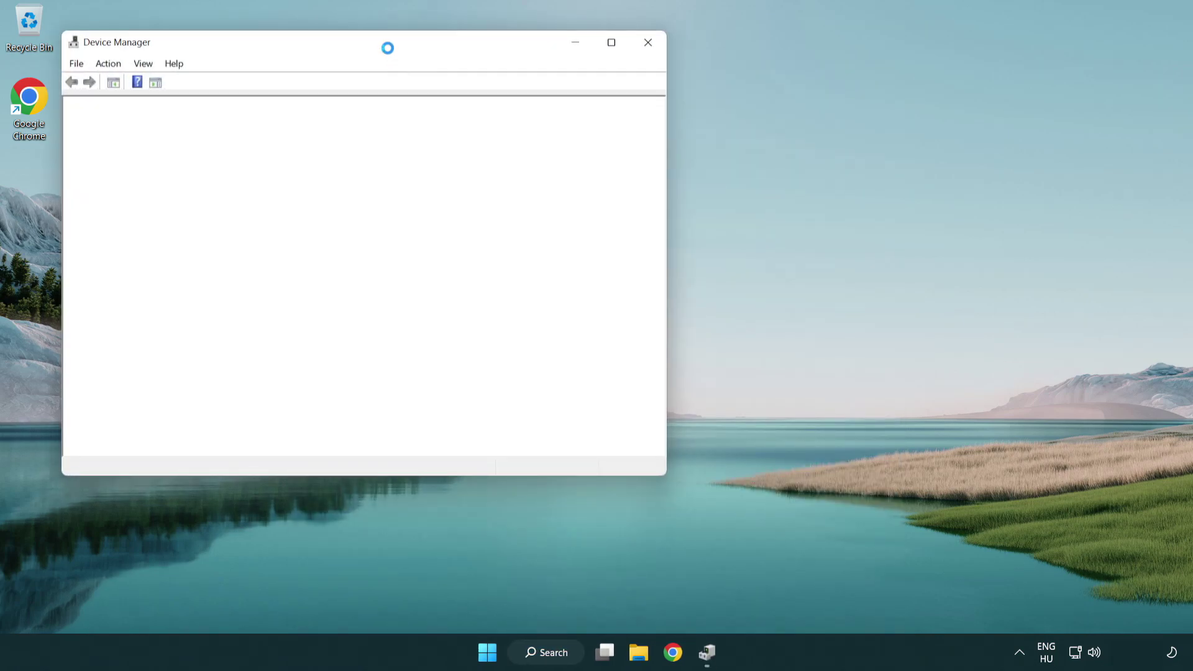
drag(378, 39, 602, 107)
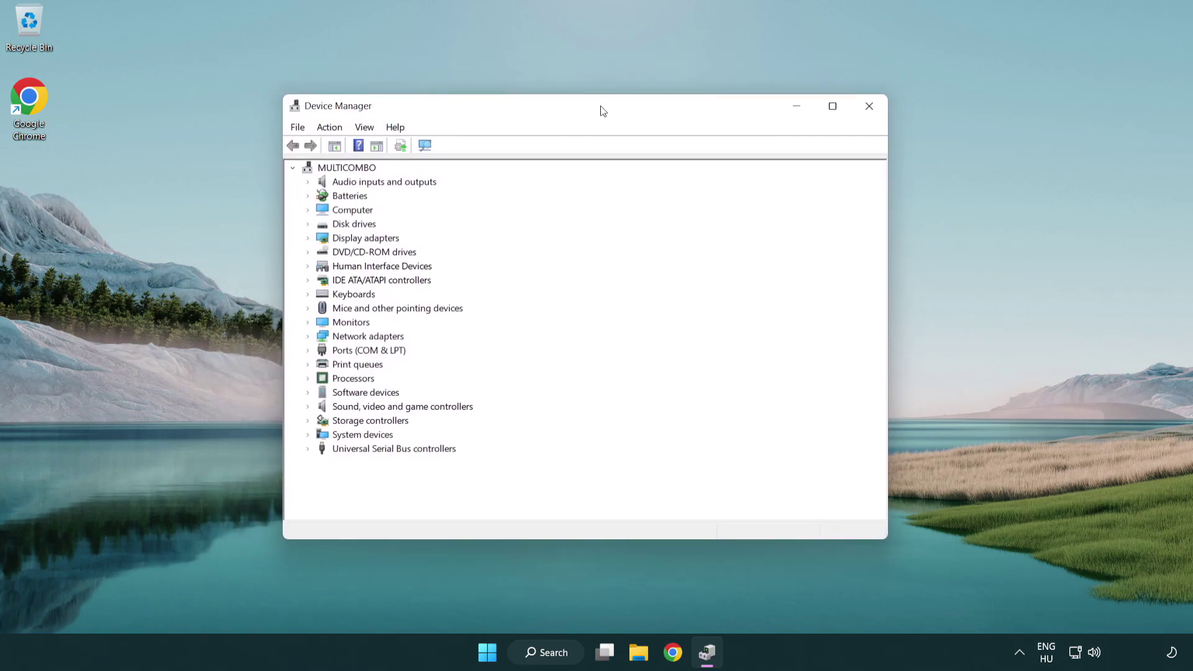
click(428, 409)
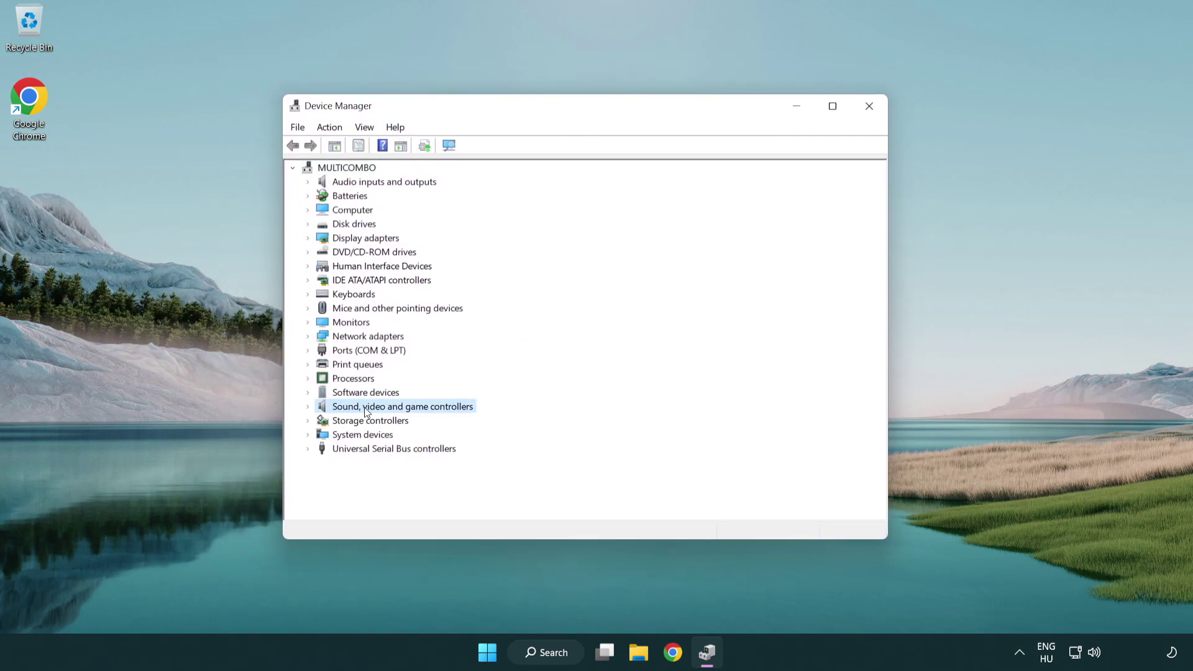
click(307, 408)
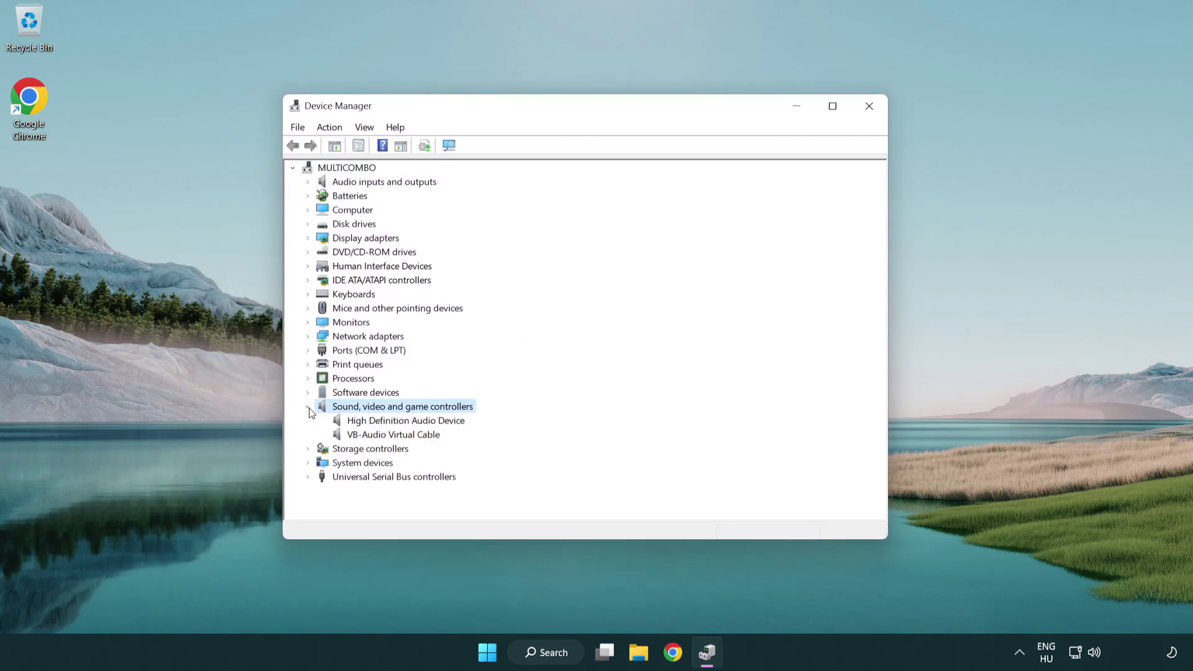
click(371, 423)
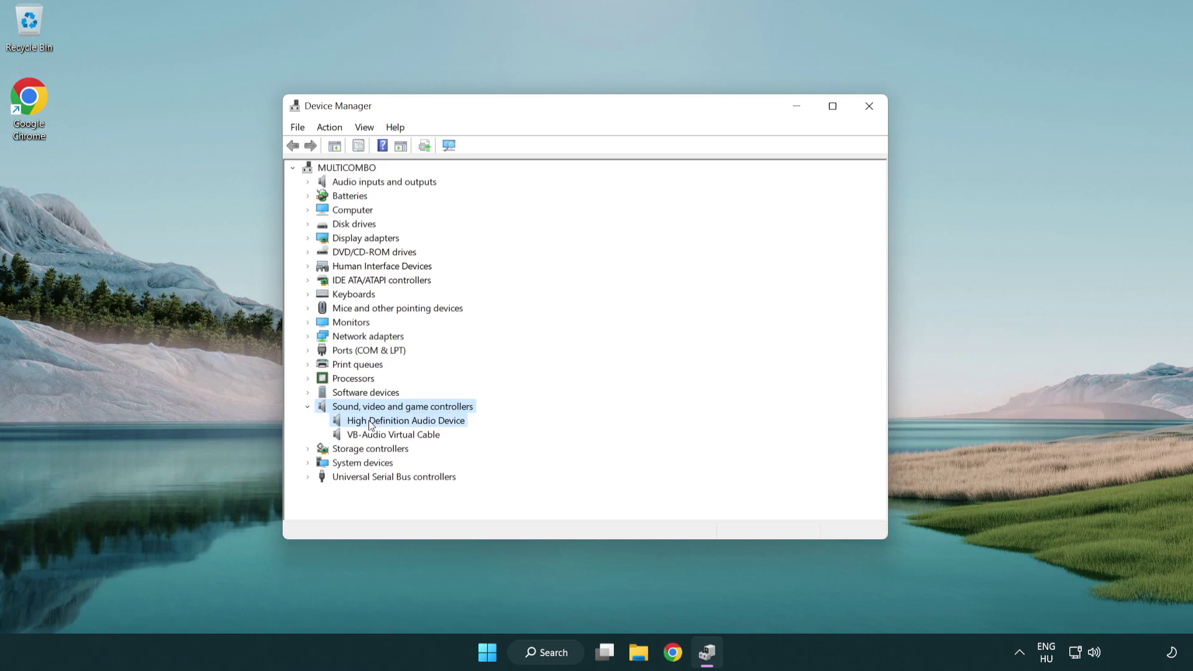
right_click(416, 420)
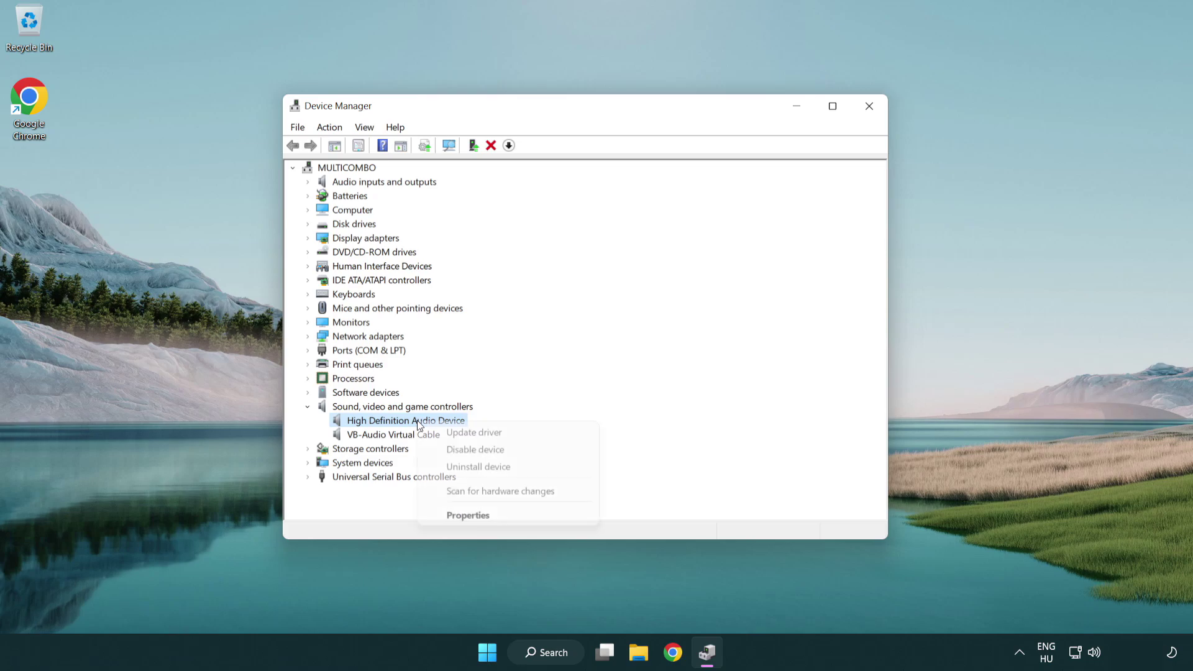
- Reinstall the High Definition Audio Device driver from the list of available drivers, accepting the warning
click(514, 431)
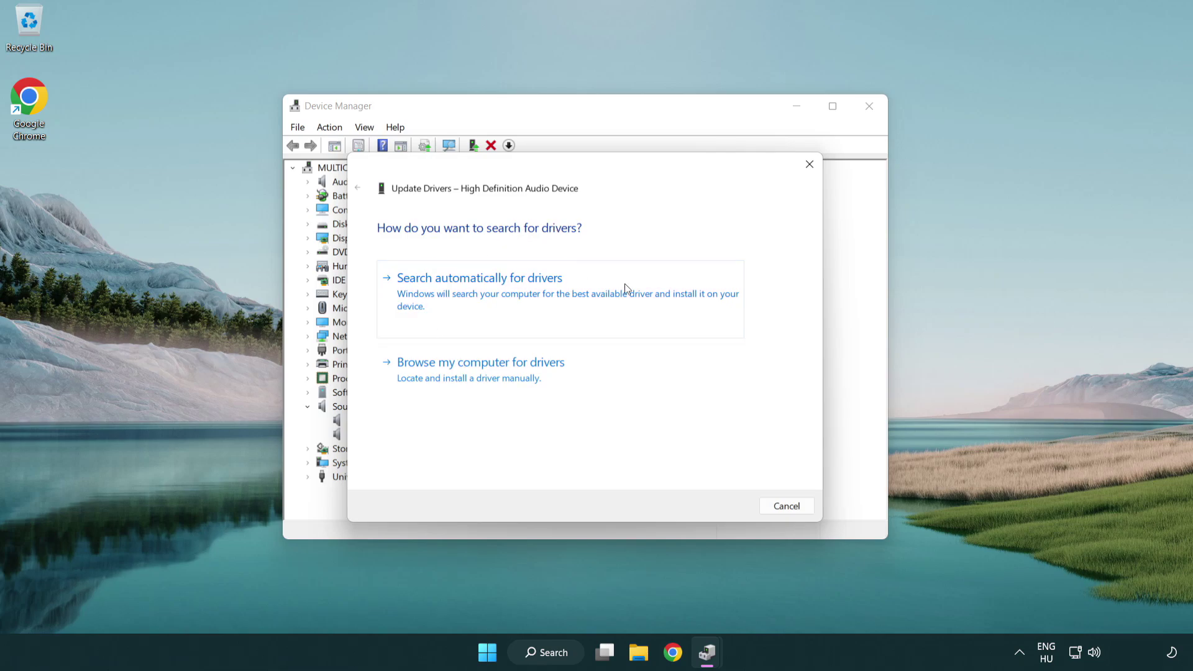
click(483, 390)
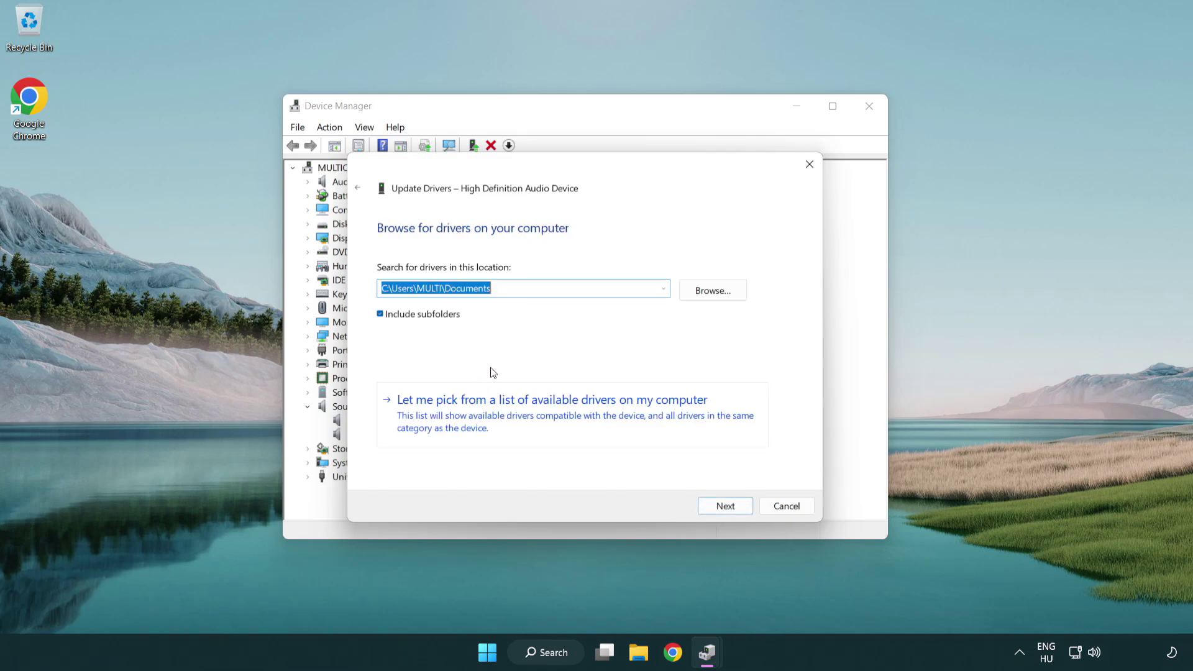
click(575, 423)
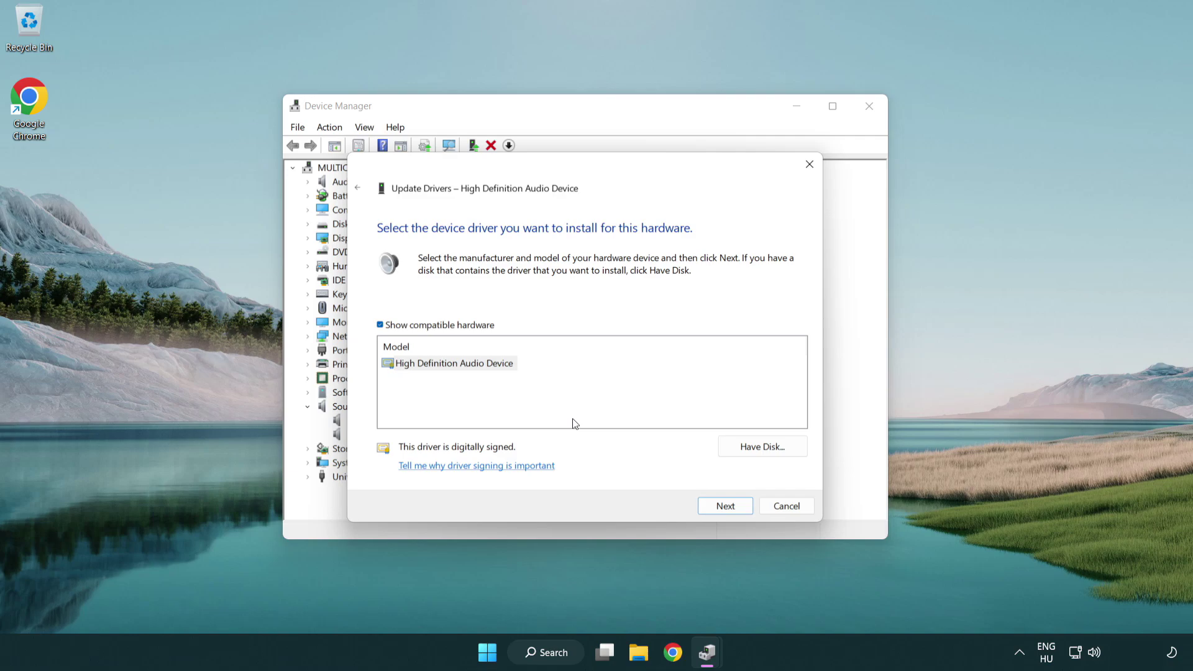
click(380, 364)
click(381, 365)
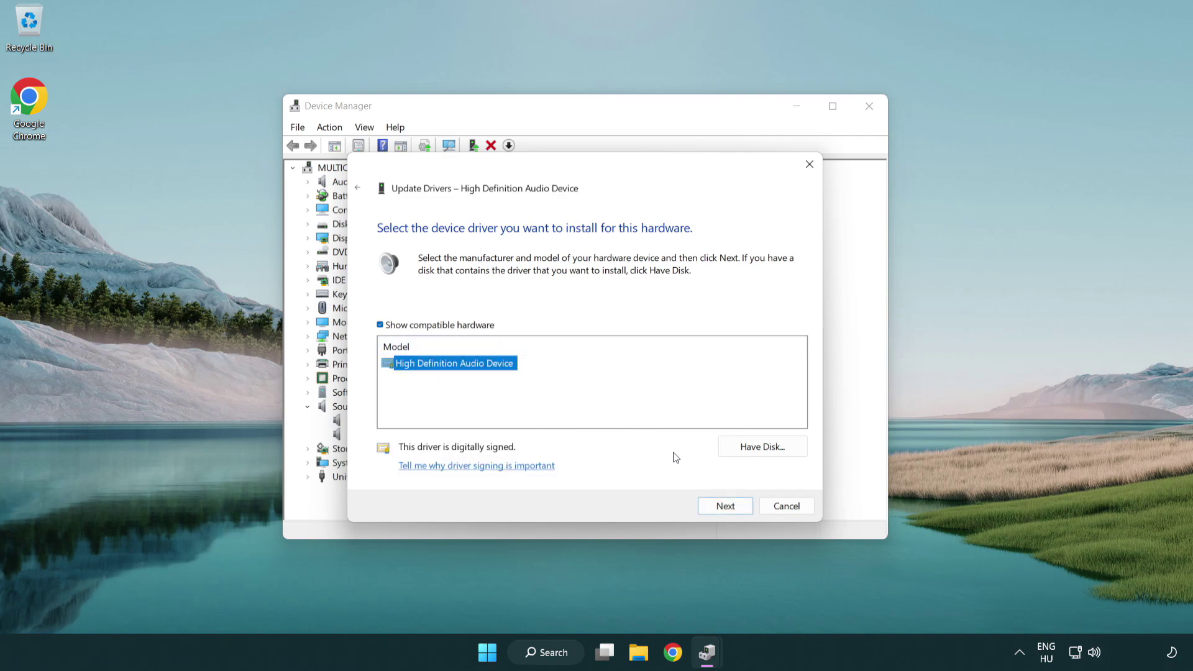
click(739, 511)
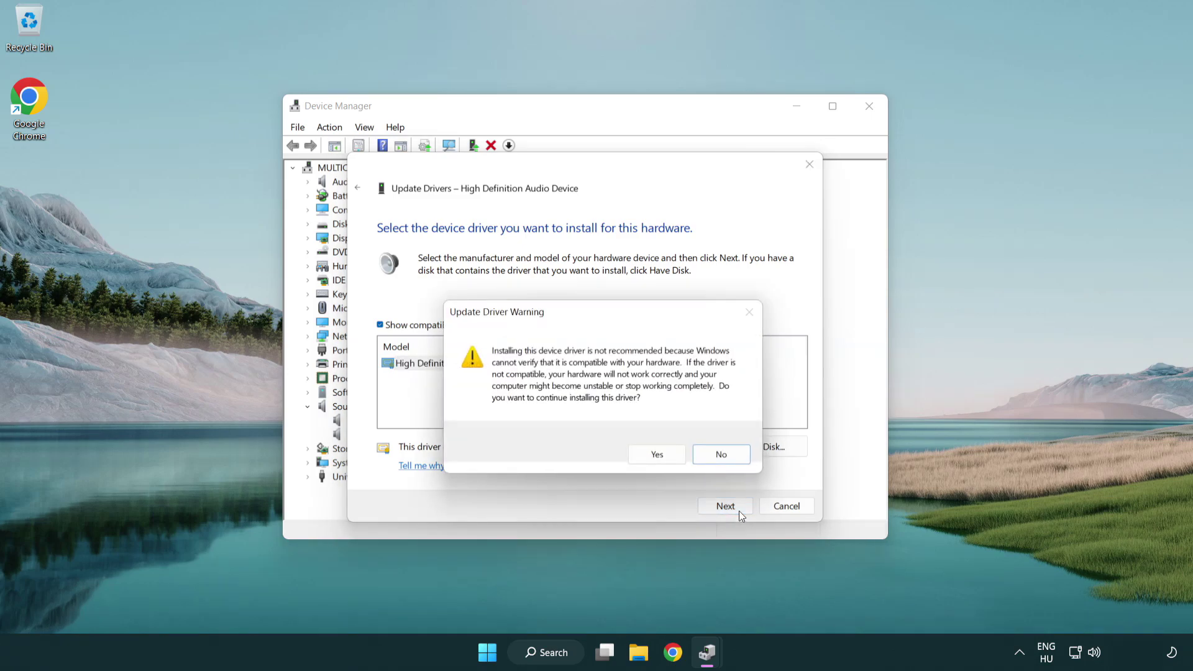
click(659, 457)
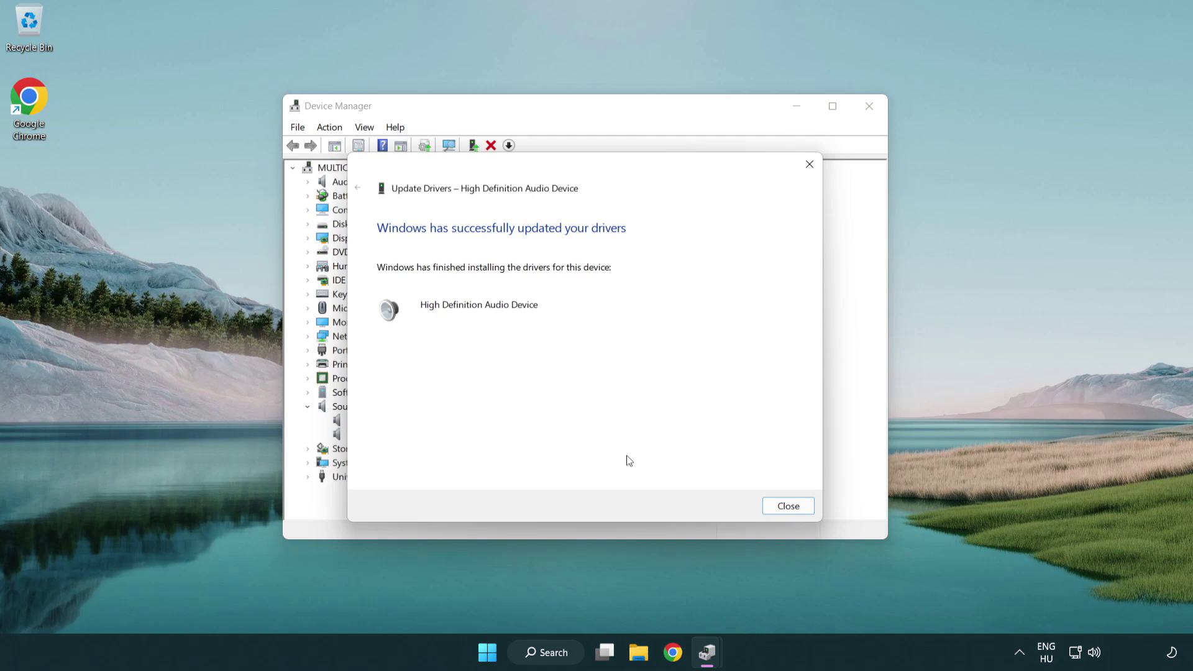
- Close the driver wizard and Device Manager, then bring up the Start menu's power options
click(789, 509)
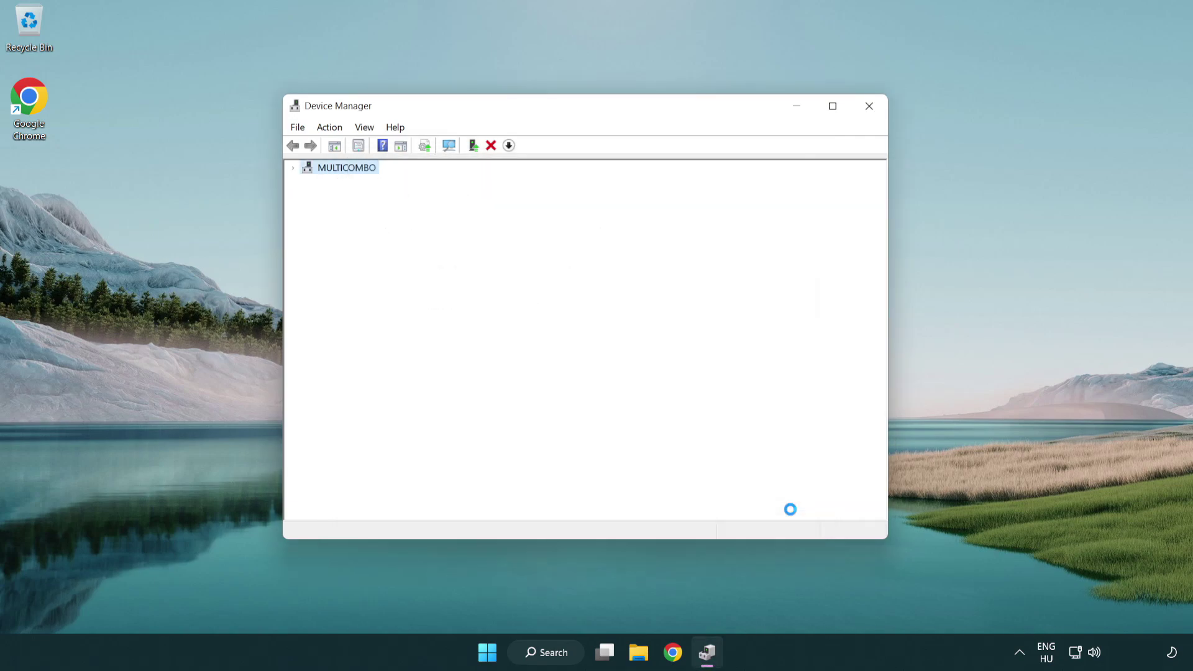
click(870, 109)
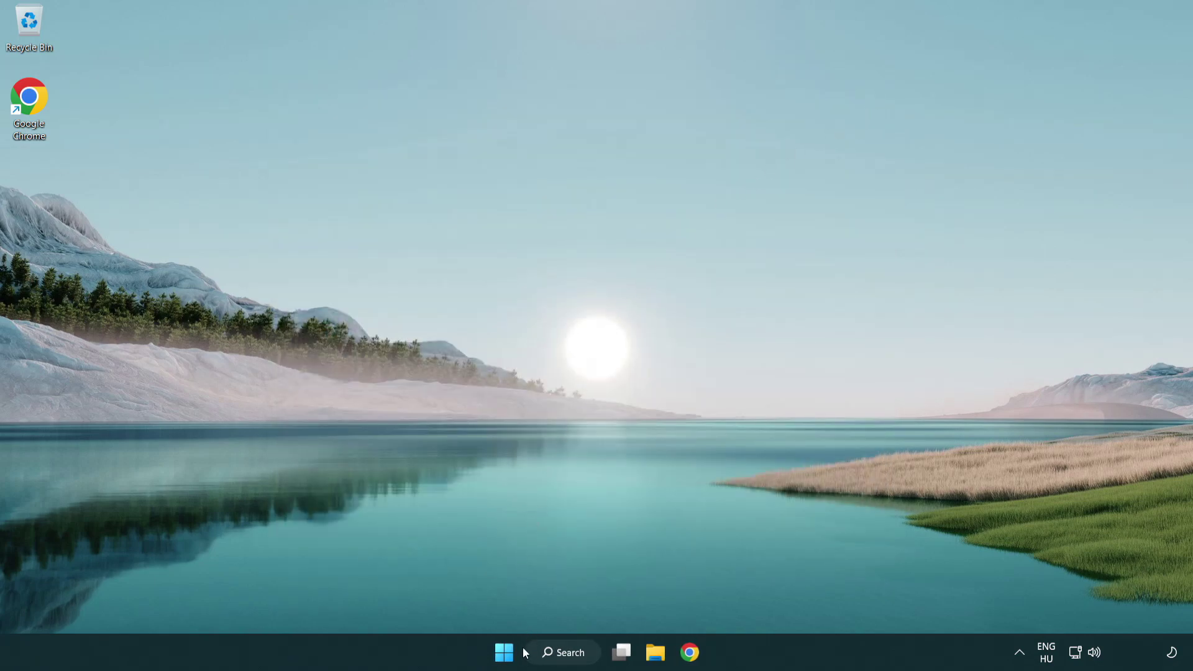
click(504, 652)
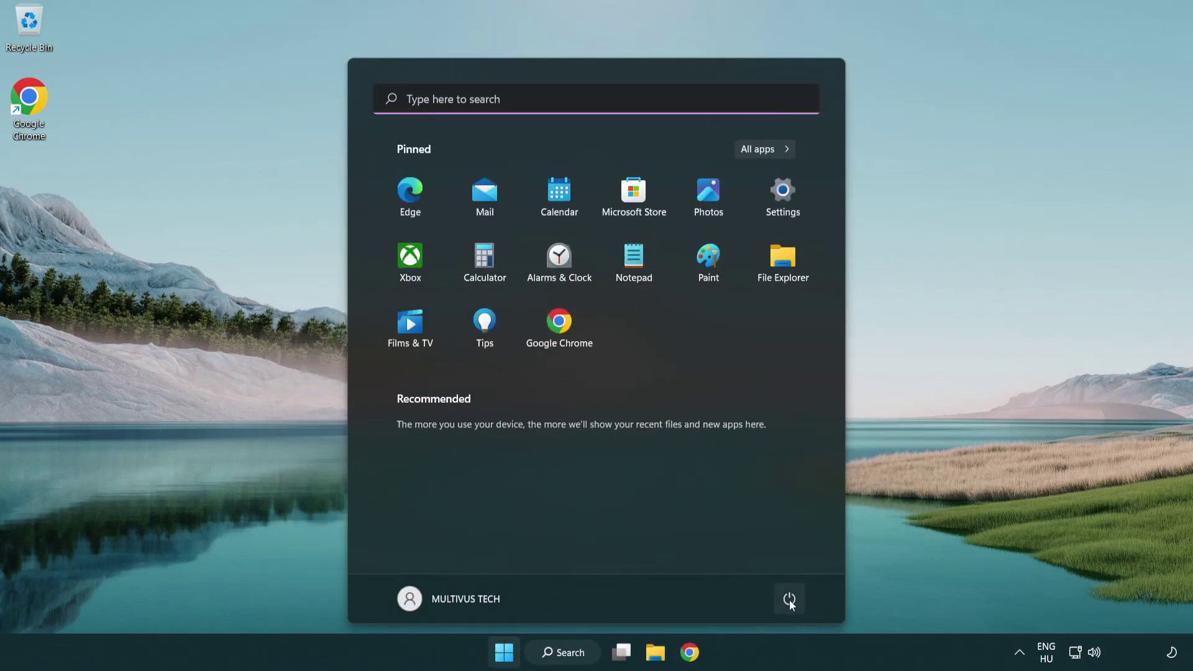
click(789, 598)
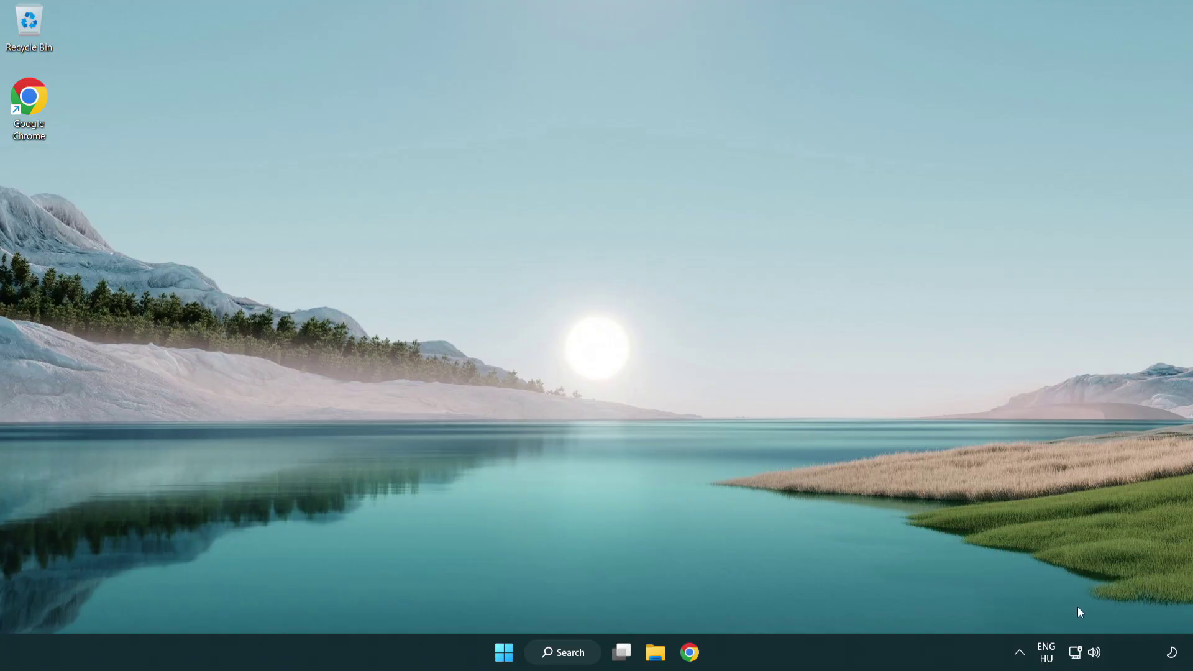
- Run Troubleshoot sound problems from the taskbar volume icon's context menu
right_click(1096, 650)
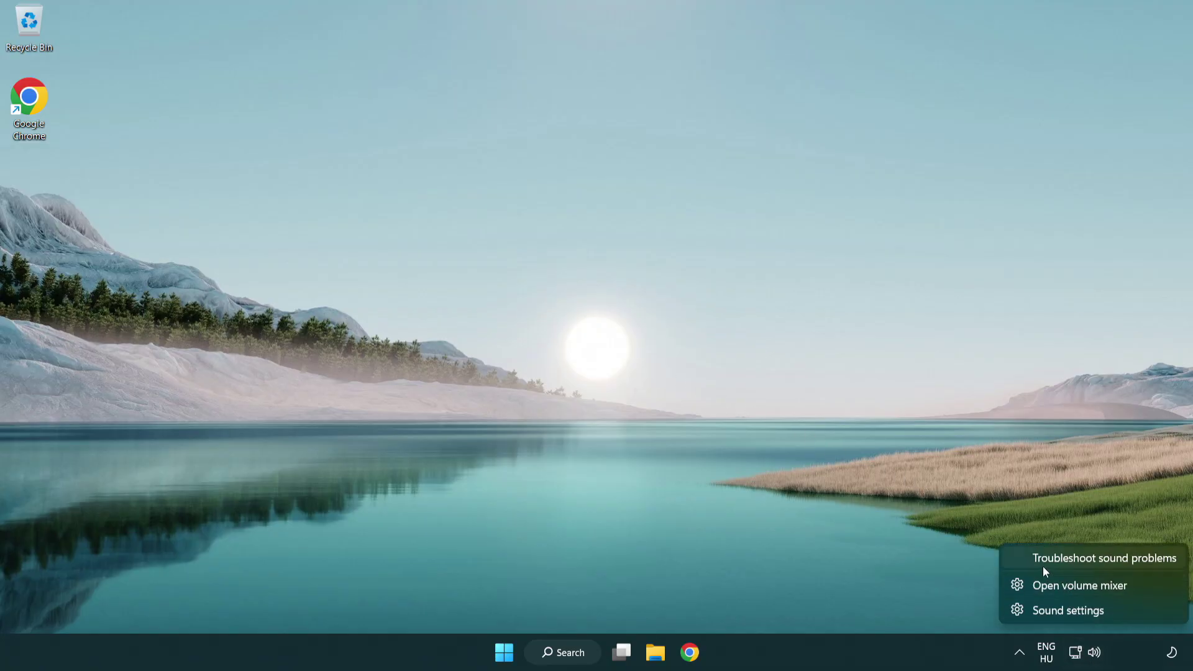
click(1091, 558)
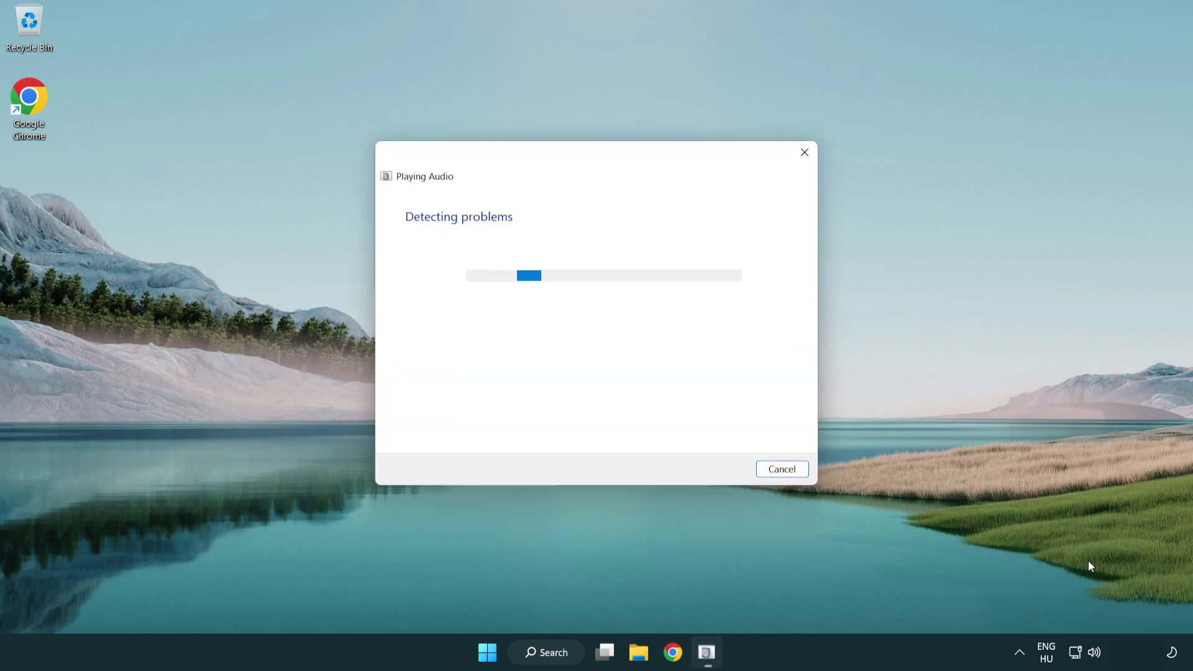